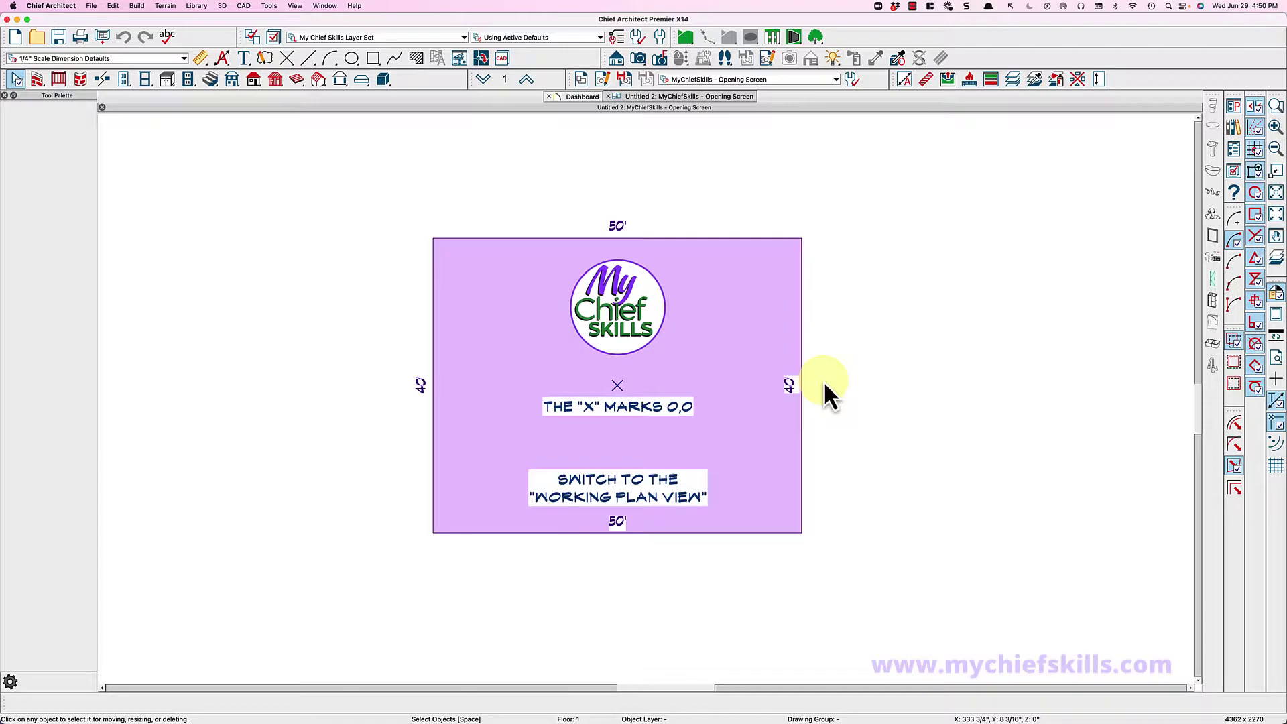
# In the Working Plan View, draw exterior walls around the guide box to close the room.
pyautogui.click(774, 82)
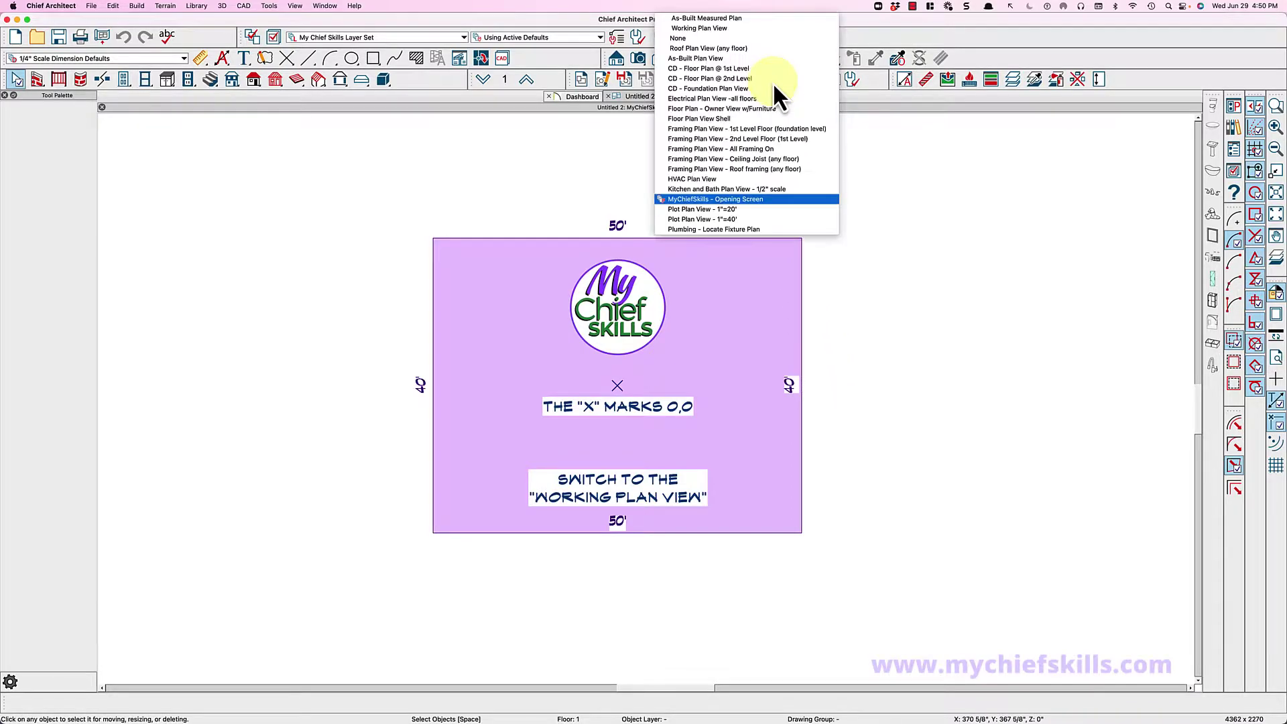
pyautogui.click(708, 29)
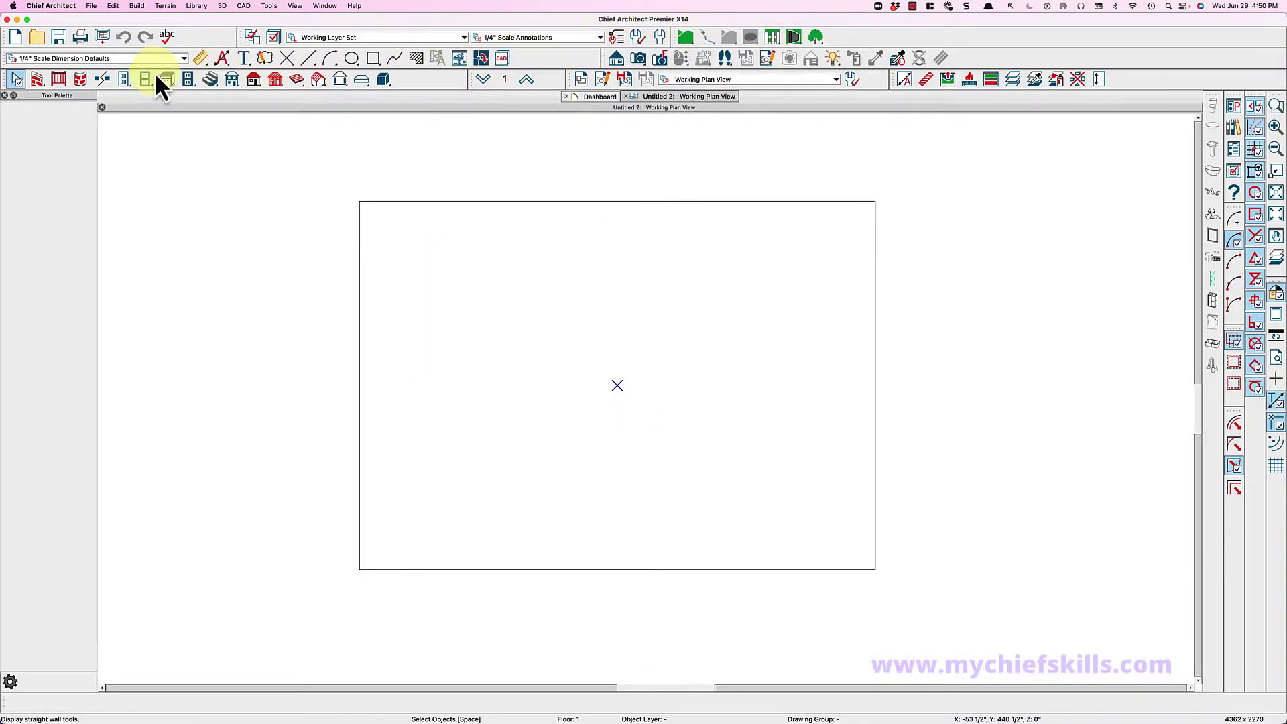
pyautogui.click(31, 83)
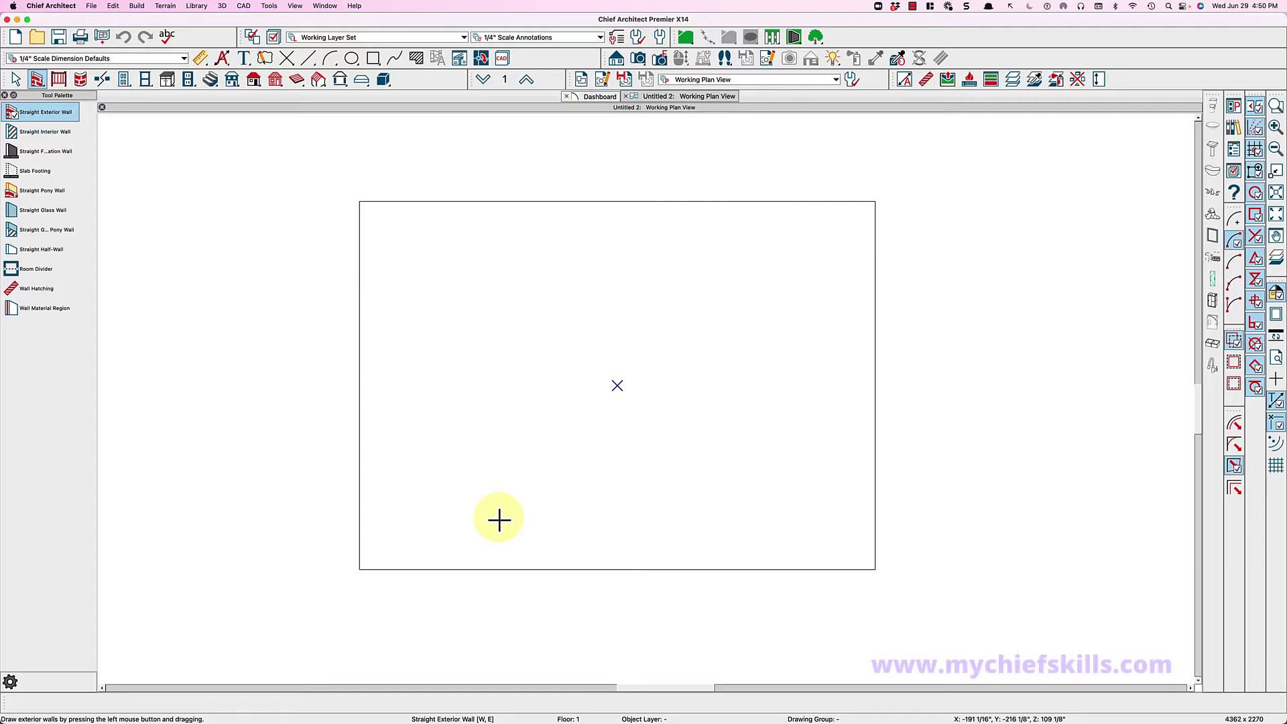
pyautogui.moveTo(506, 567)
pyautogui.mouseDown()
pyautogui.moveTo(509, 256)
pyautogui.moveTo(698, 260)
pyautogui.mouseUp()
pyautogui.moveTo(698, 260); pyautogui.dragTo(504, 570)
pyautogui.press('space')
# Delete the pink guide box and the temporary point at the room centre.
pyautogui.click(412, 568)
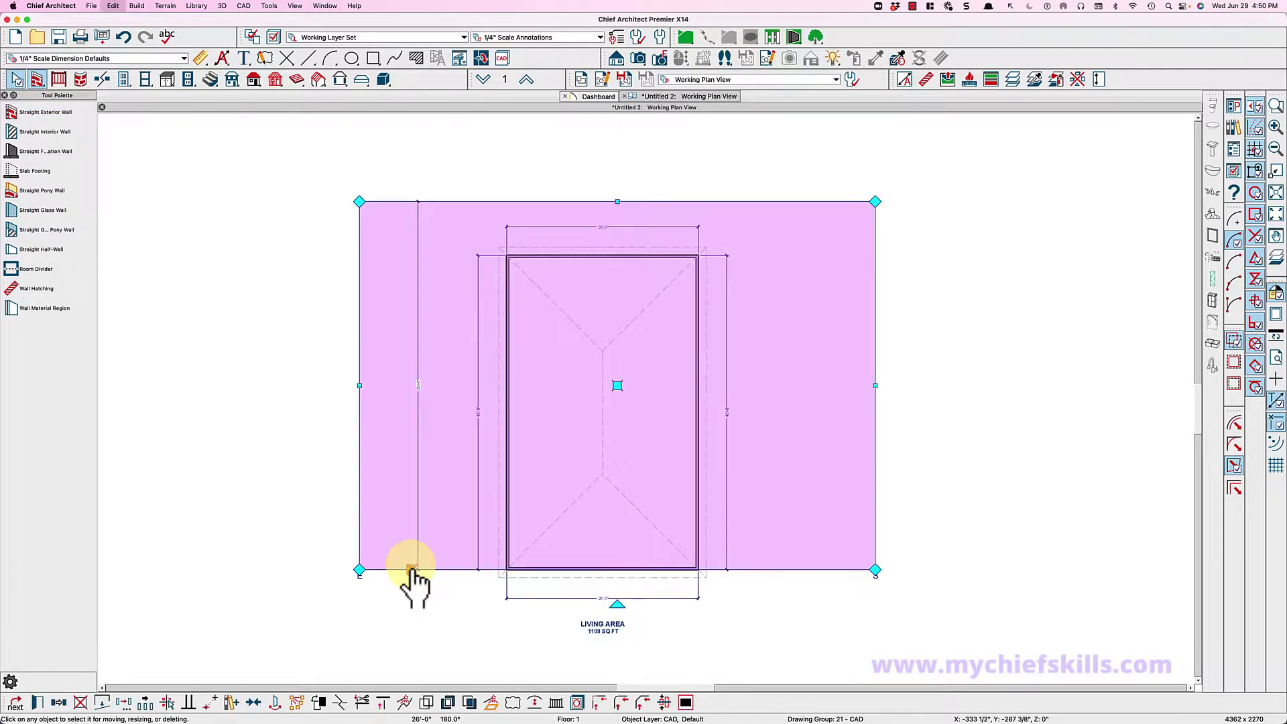
pyautogui.press('Delete')
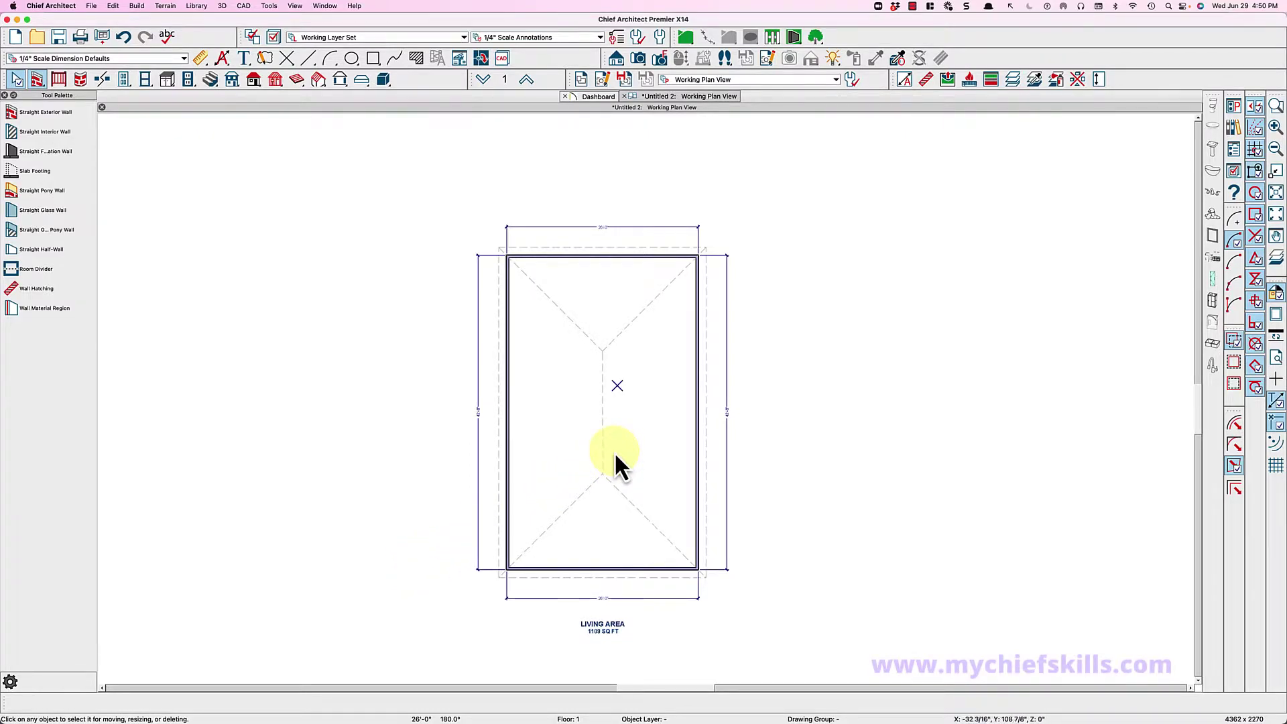
pyautogui.click(289, 60)
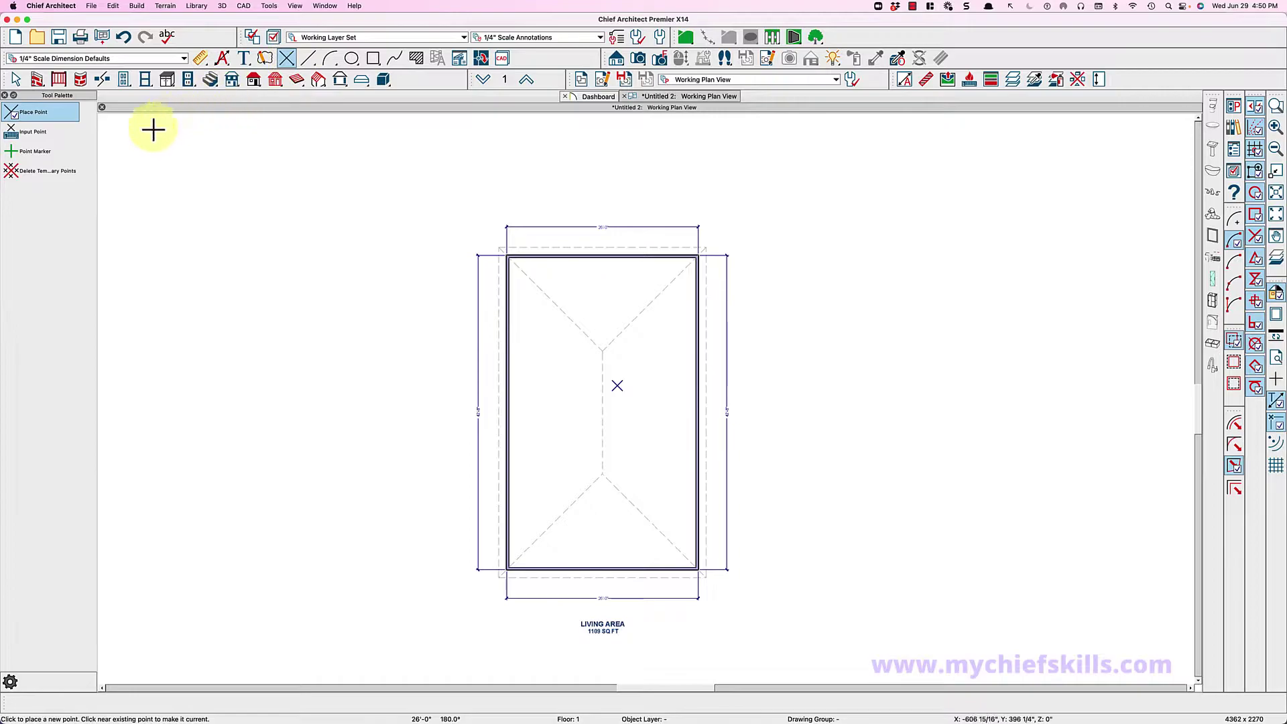
pyautogui.click(59, 172)
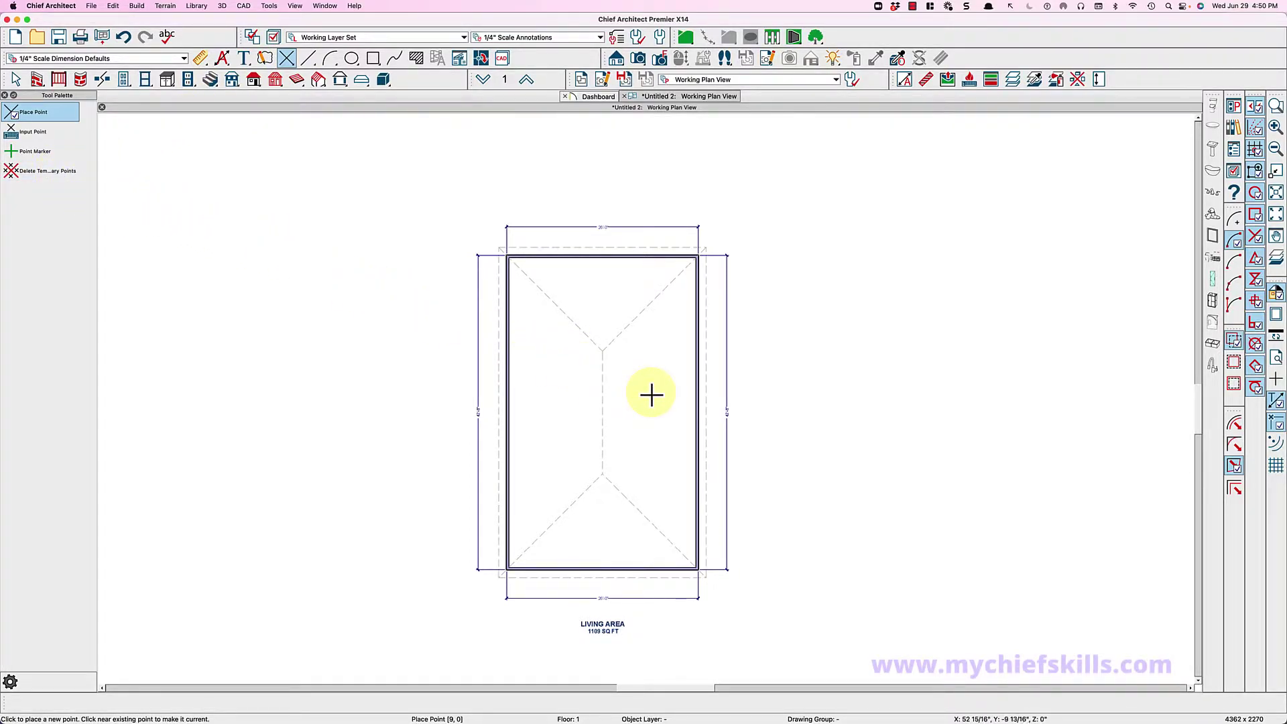
pyautogui.press('space')
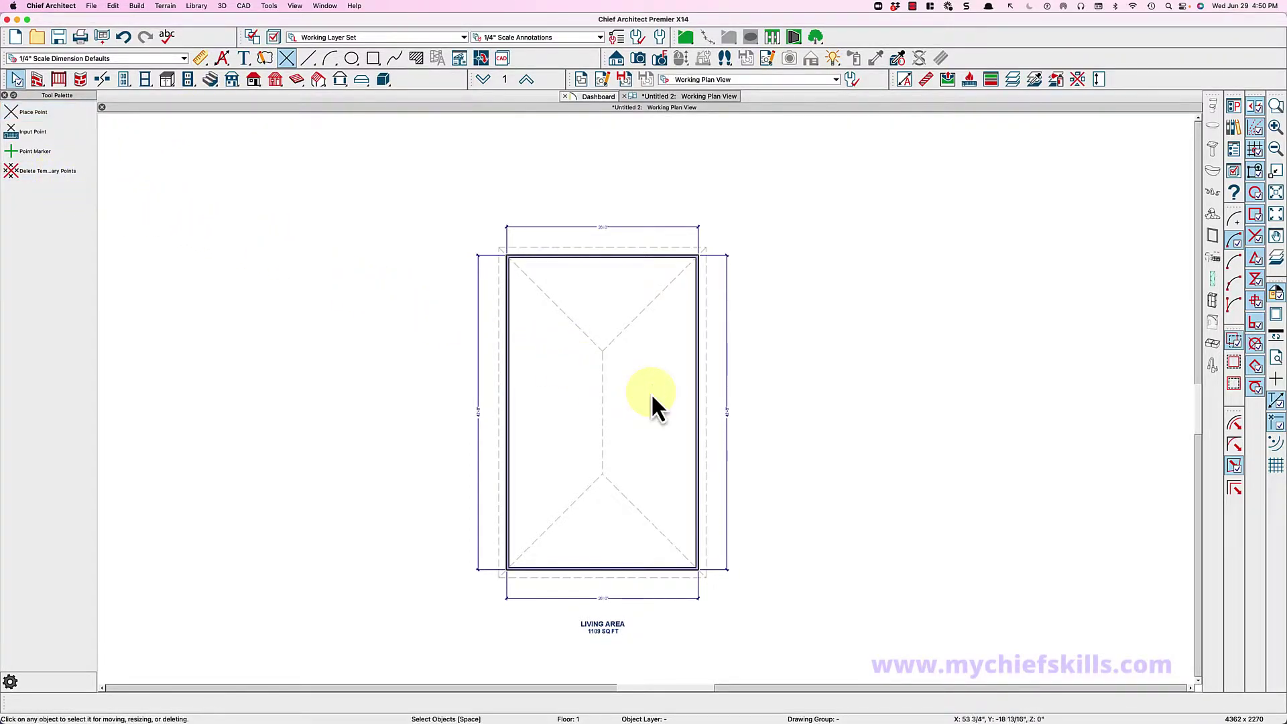
# Turn the top and bottom end walls into gable walls.
pyautogui.click(635, 569)
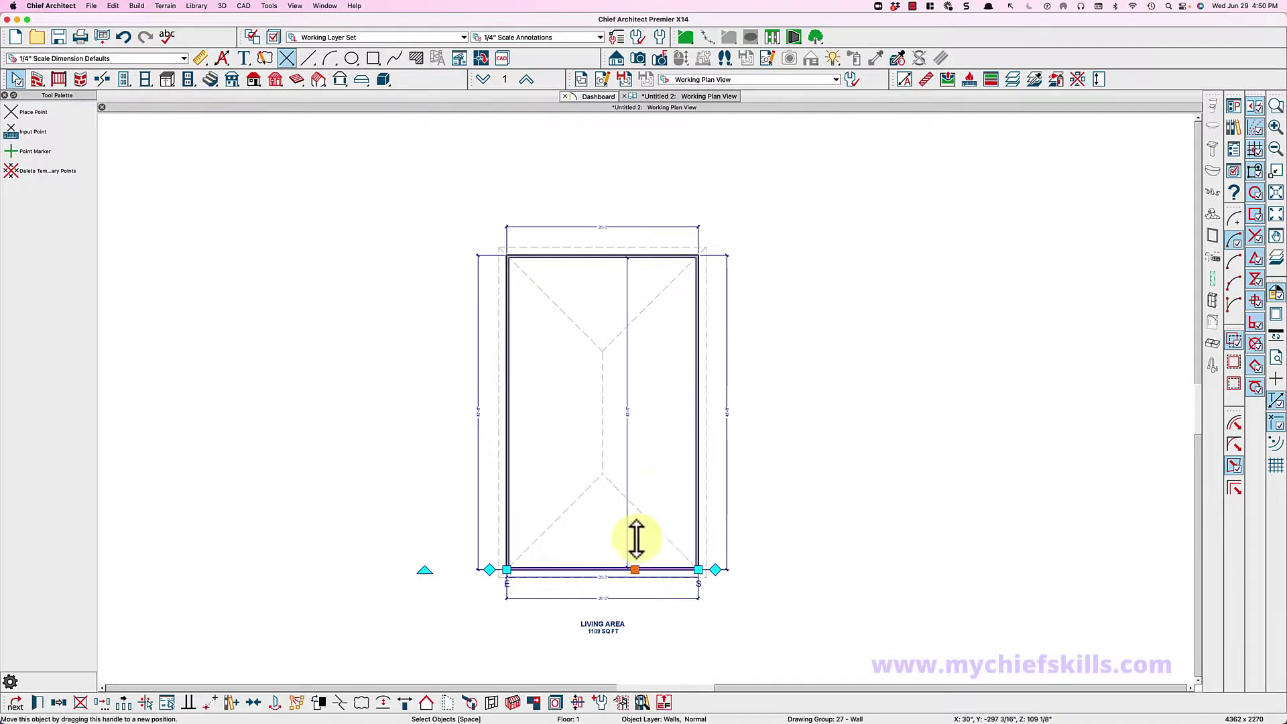
pyautogui.click(661, 258)
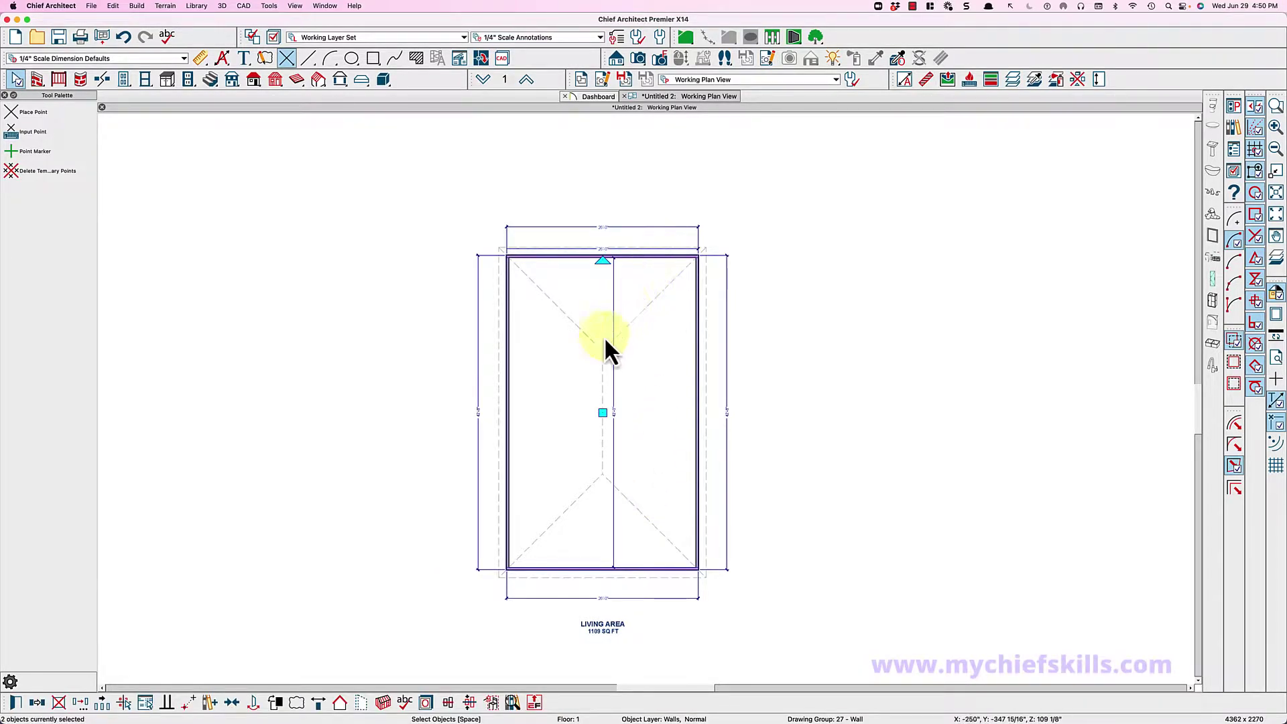
pyautogui.click(342, 700)
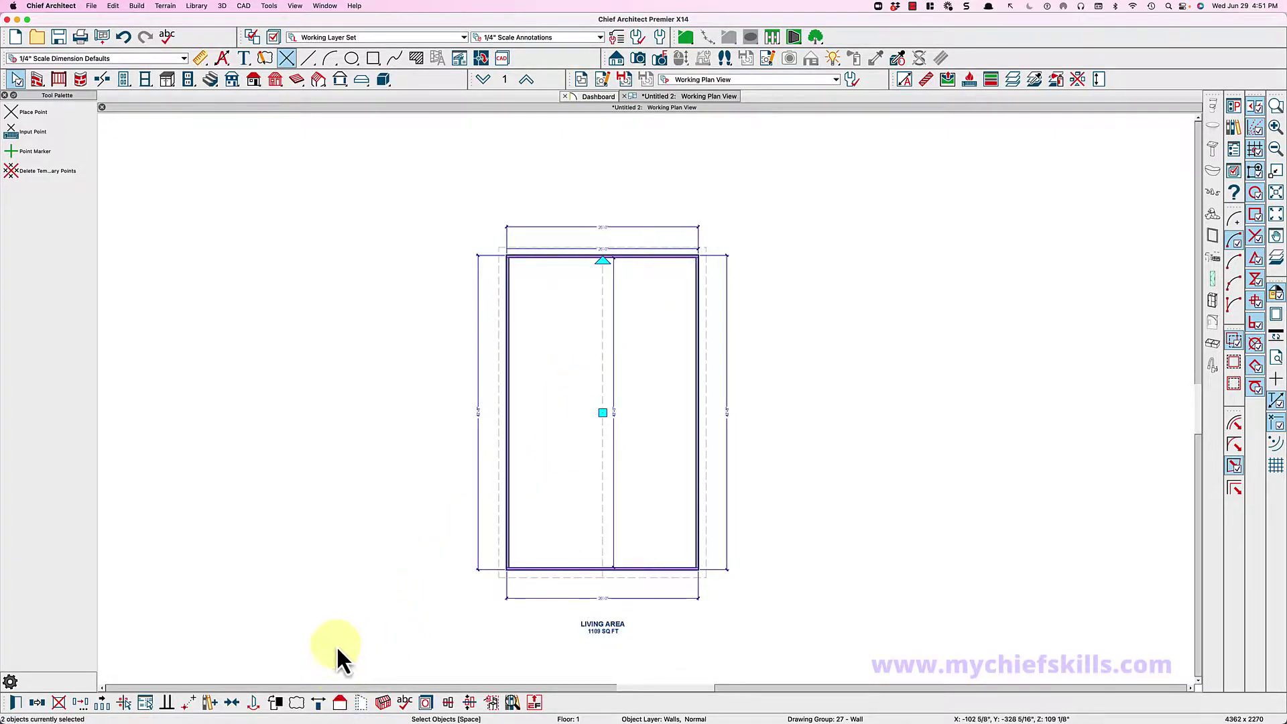
# In the default Build Roof settings, set the pitch to 20 in 12 and the eave overhang to 8".
pyautogui.click(254, 80)
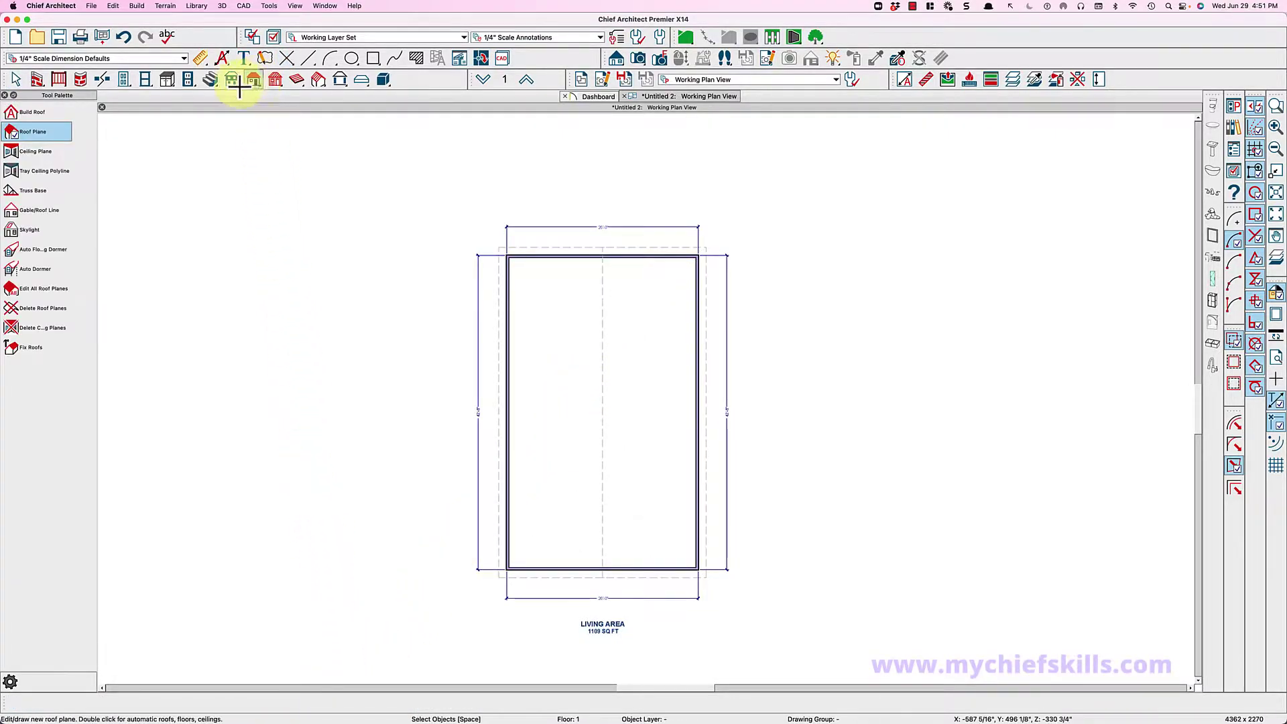
pyautogui.doubleClick(42, 131)
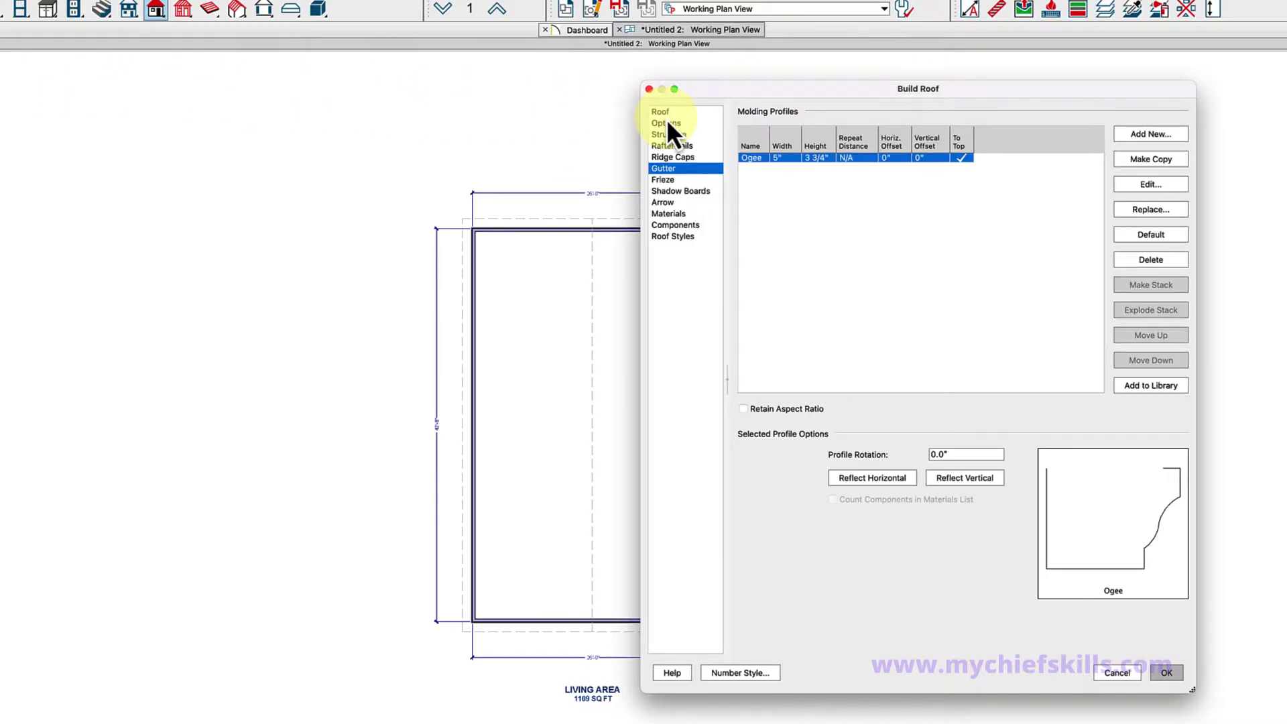
pyautogui.click(667, 122)
pyautogui.click(666, 114)
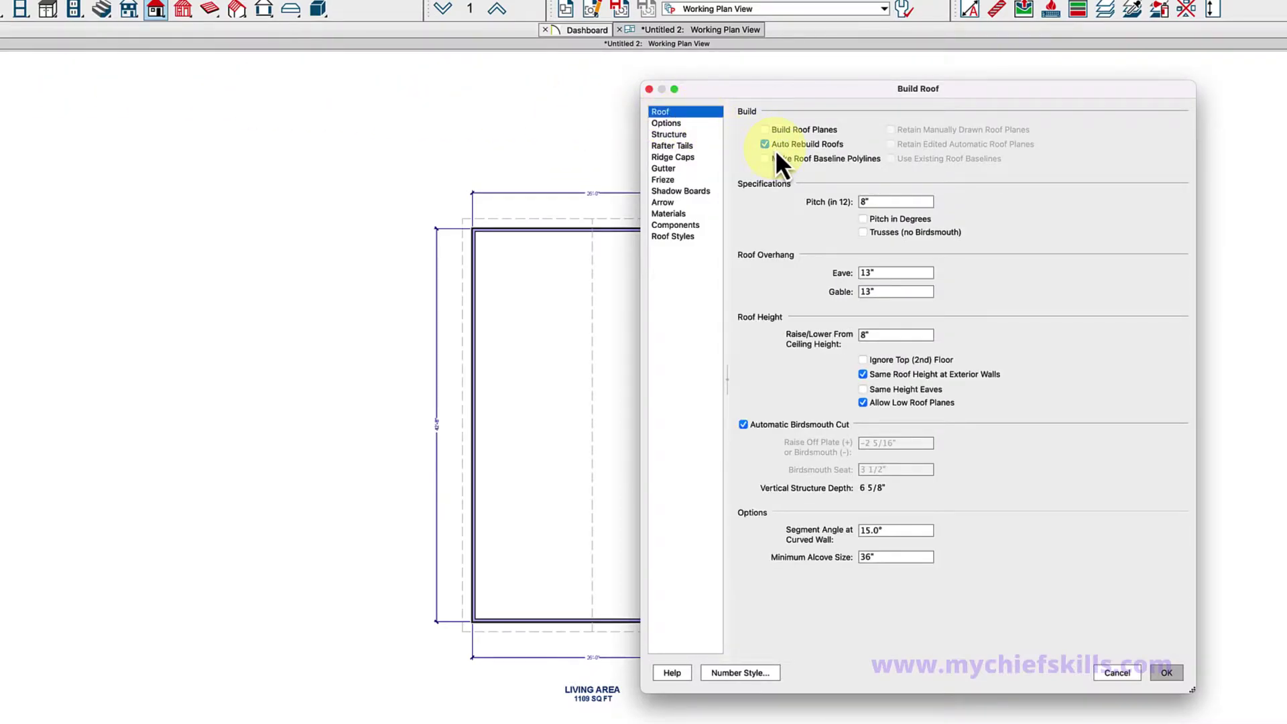
pyautogui.doubleClick(893, 202)
pyautogui.write('20')
pyautogui.press('Tab')
pyautogui.doubleClick(895, 202)
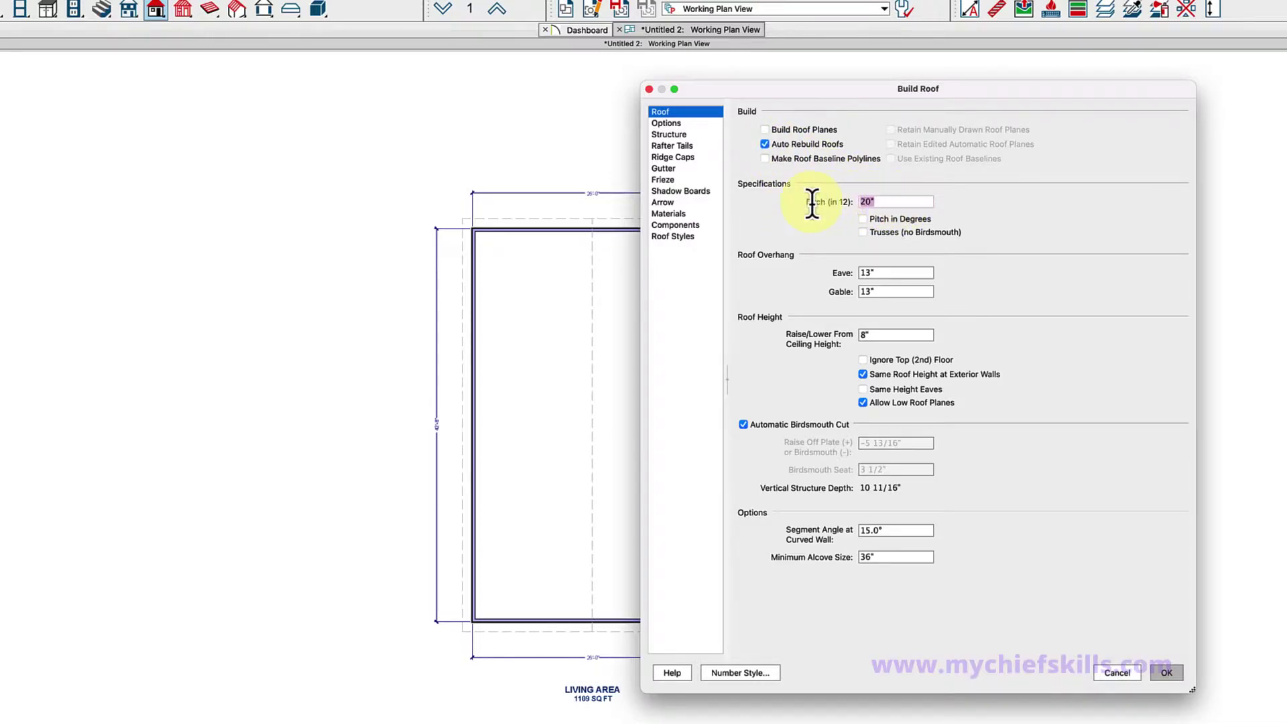
pyautogui.doubleClick(891, 274)
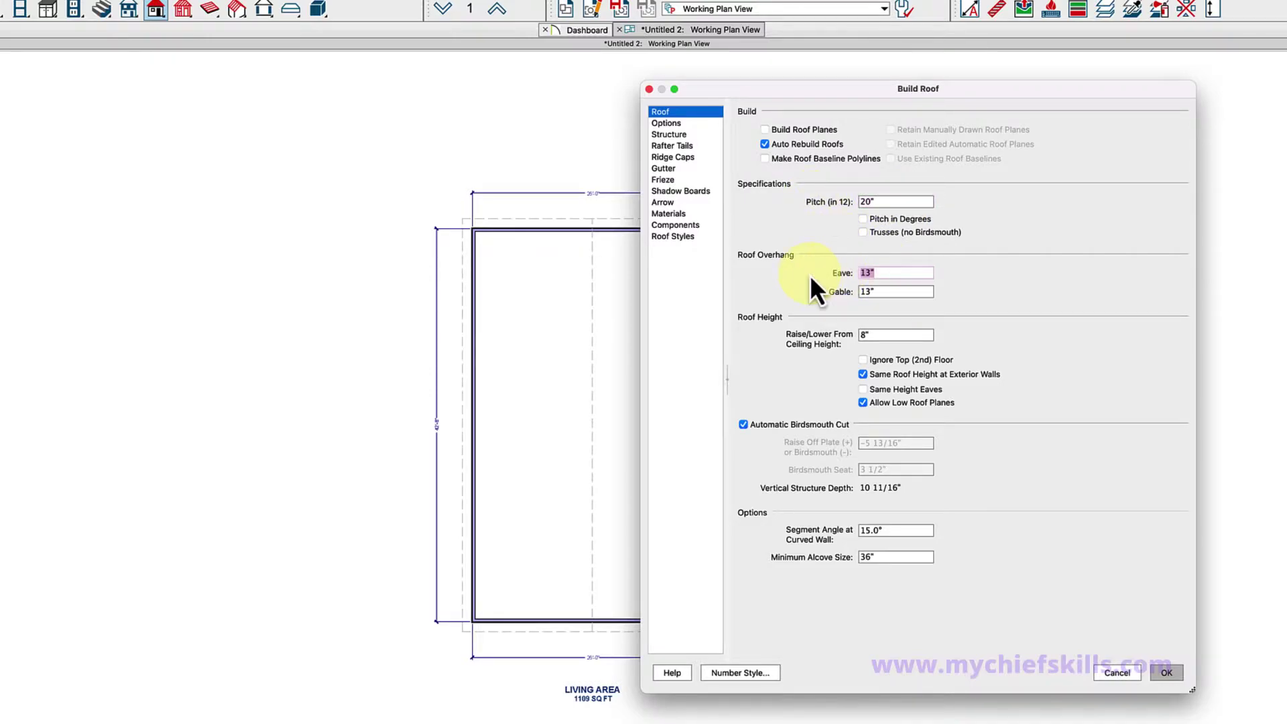
pyautogui.write('8')
pyautogui.press('Tab')
pyautogui.press('Tab')
pyautogui.doubleClick(890, 273)
# Set Raise/Lower from ceiling height to -106" and check Ignore Top (2nd) Floor.
pyautogui.doubleClick(872, 334)
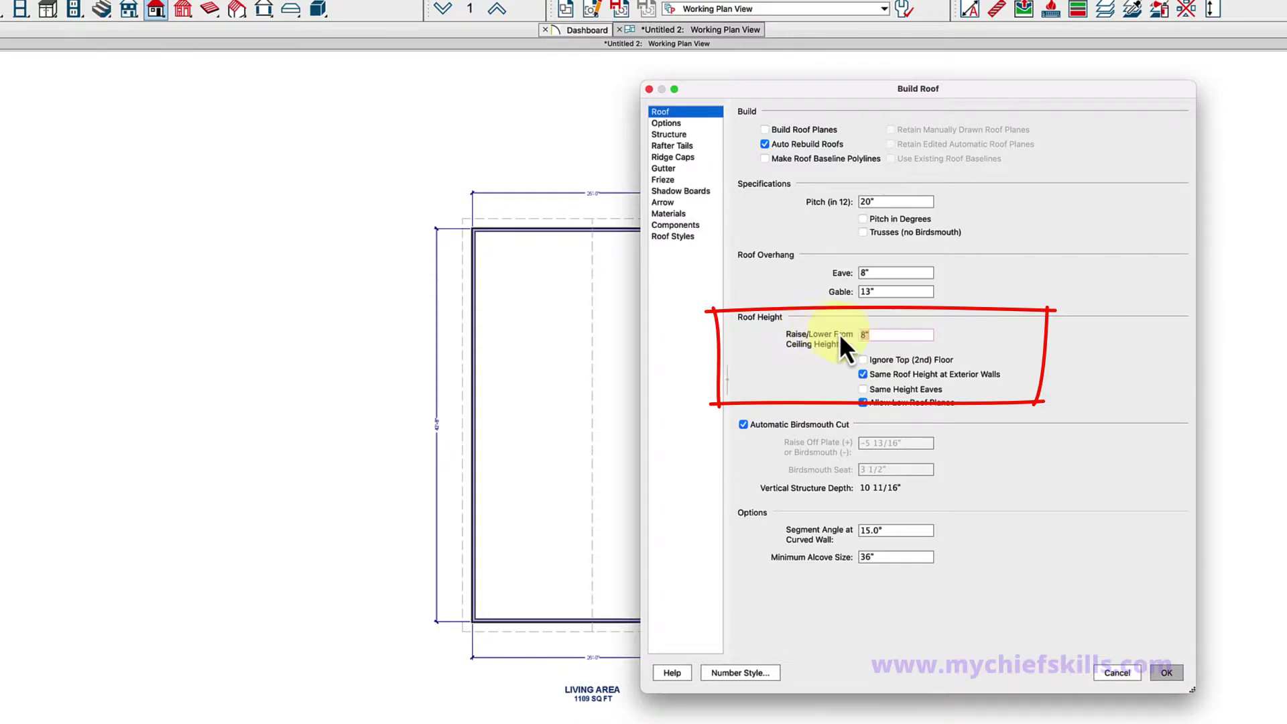
pyautogui.click(878, 335)
pyautogui.write('109.125-3')
pyautogui.press('Tab')
pyautogui.hotkey('shift', 'Tab')
pyautogui.write('-106')
pyautogui.press('Tab')
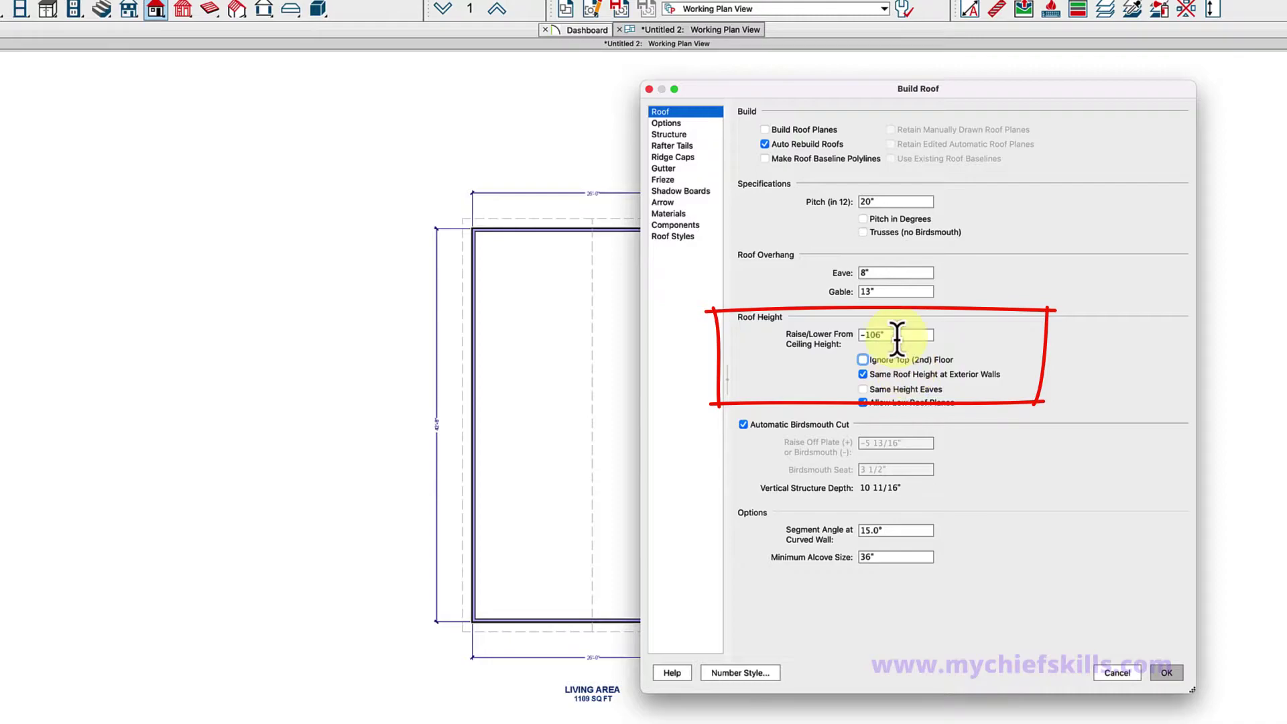
pyautogui.click(896, 335)
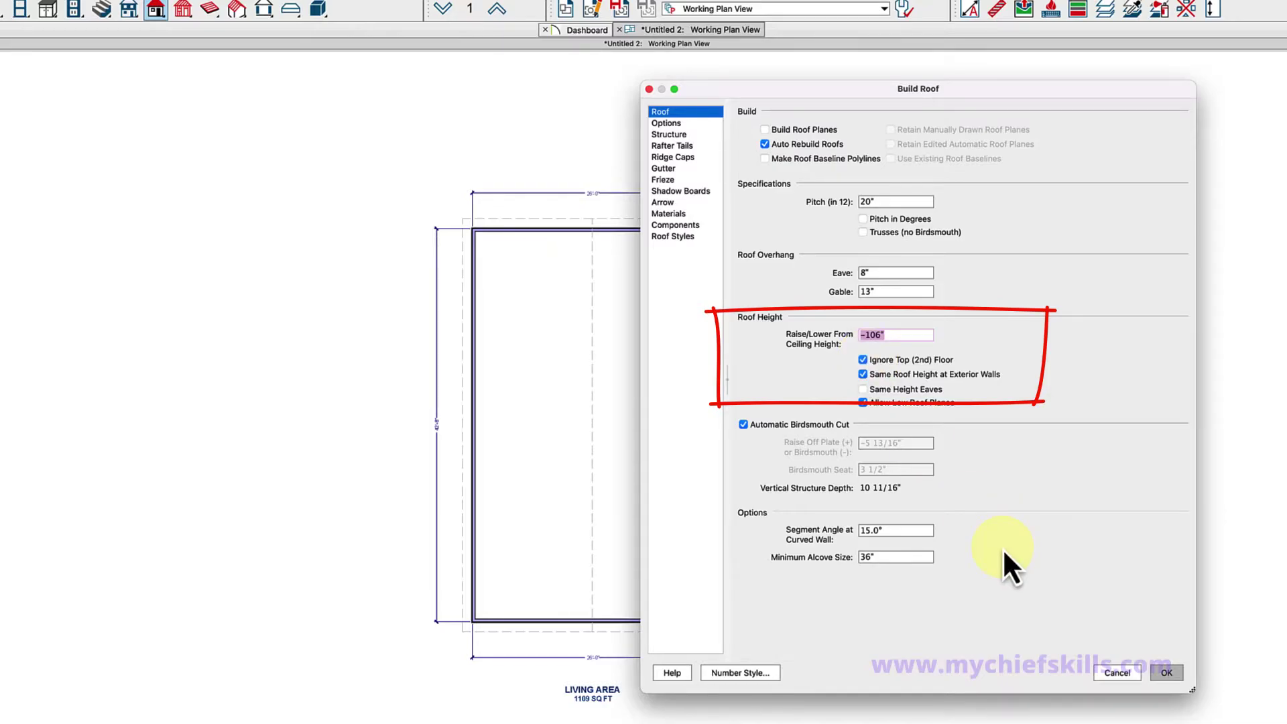
# Set the roof structure rafter layer to 11 1/4" and the ridge depth to 11.25".
pyautogui.click(669, 135)
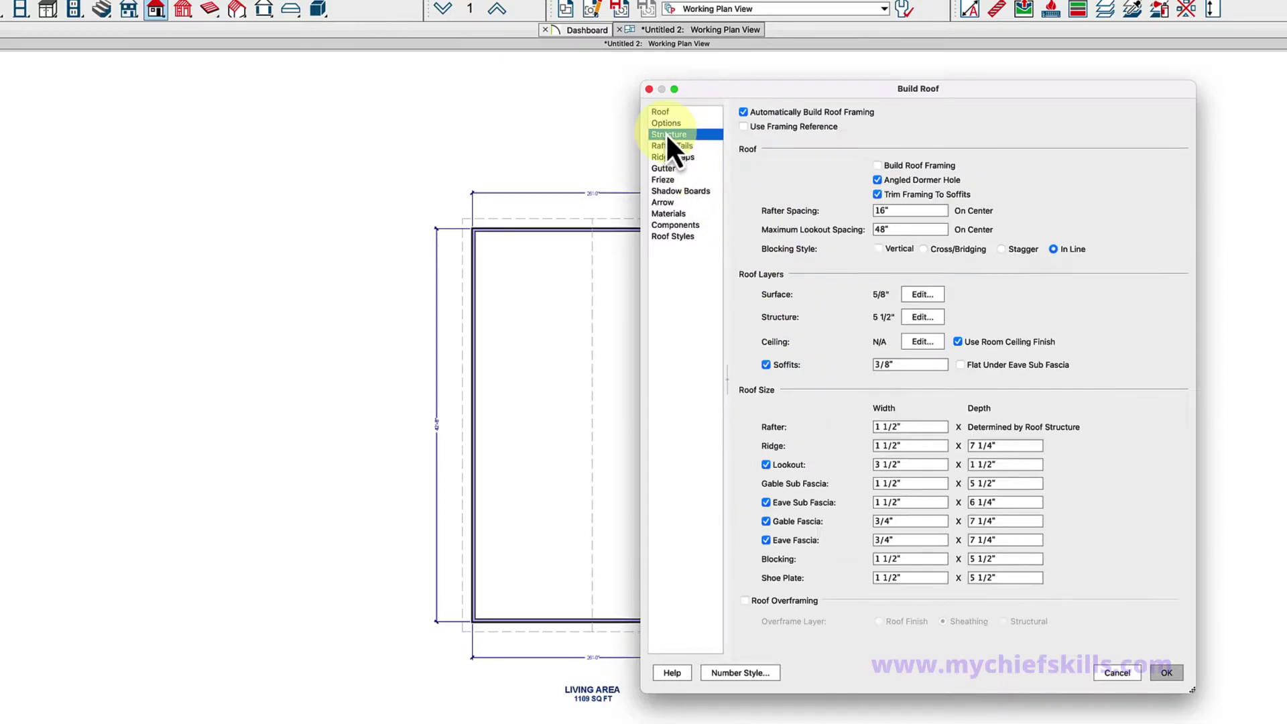
pyautogui.click(915, 320)
pyautogui.click(610, 132)
pyautogui.write('11 1/4')
pyautogui.press('Tab')
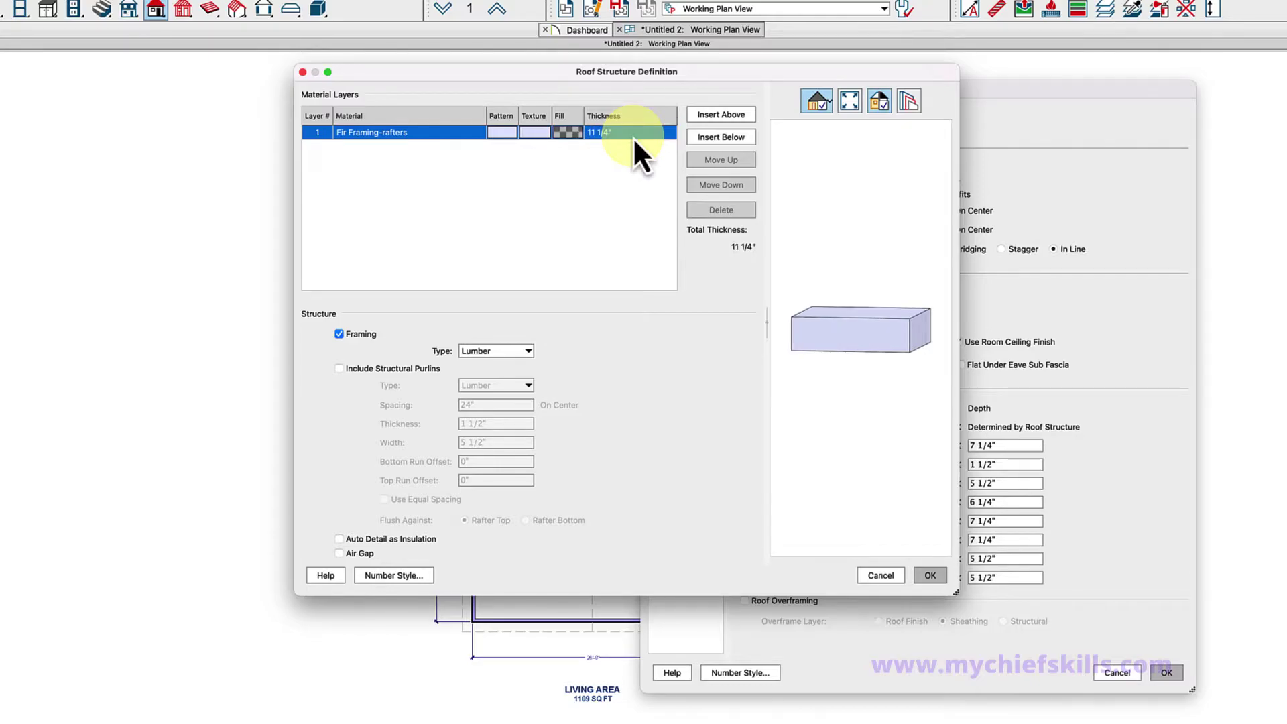
pyautogui.click(926, 577)
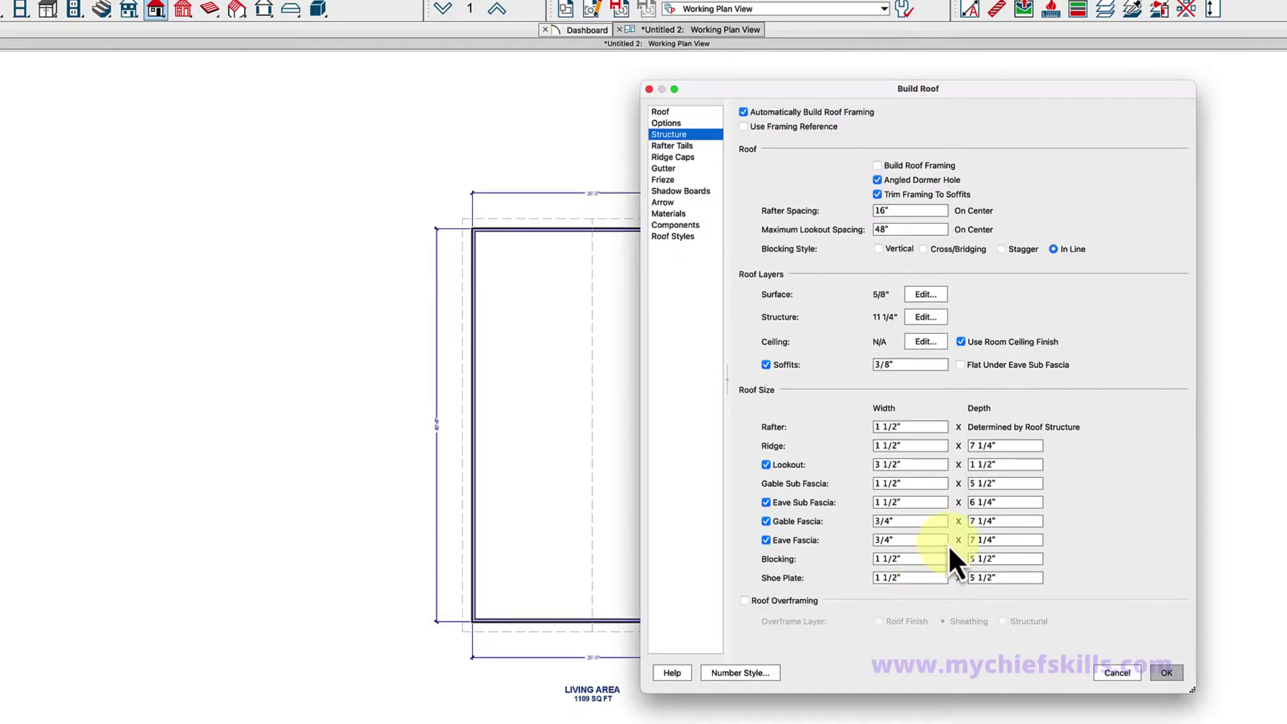
pyautogui.doubleClick(1011, 446)
pyautogui.write('11.25')
pyautogui.press('Tab')
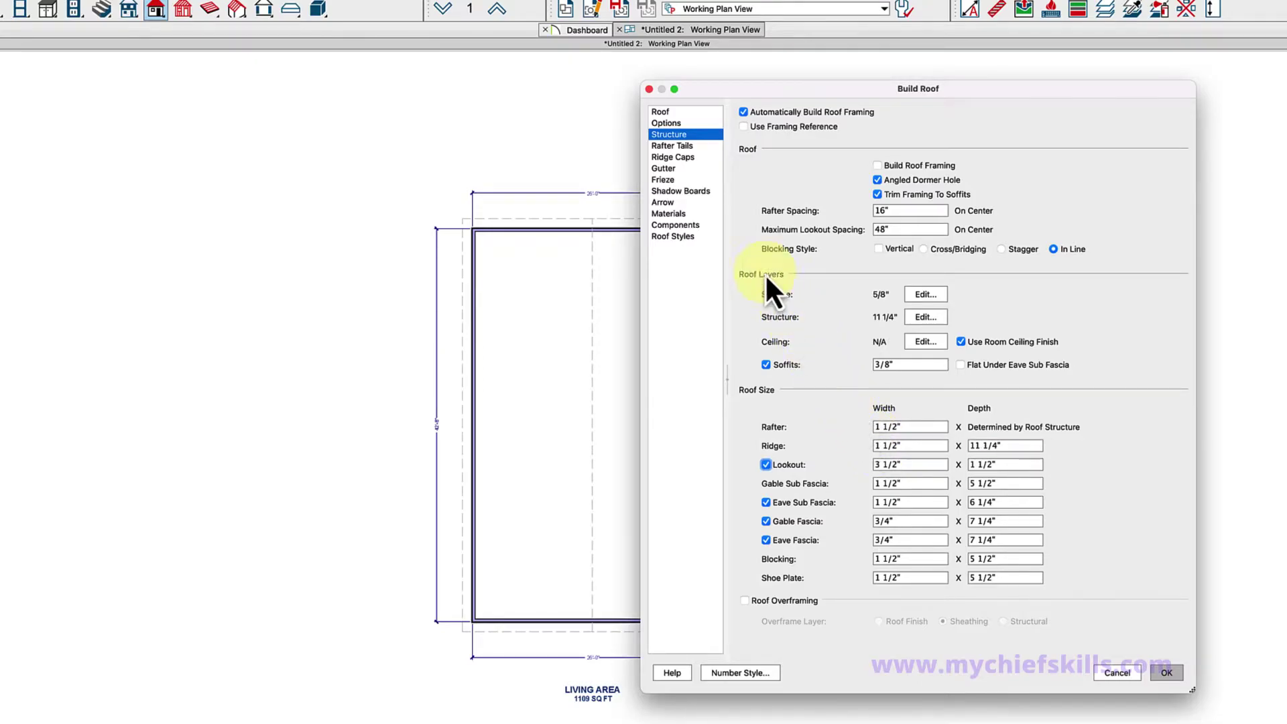
# Turn off boxed eaves, remove the Ogee gutter profile, and build the roof.
pyautogui.click(667, 124)
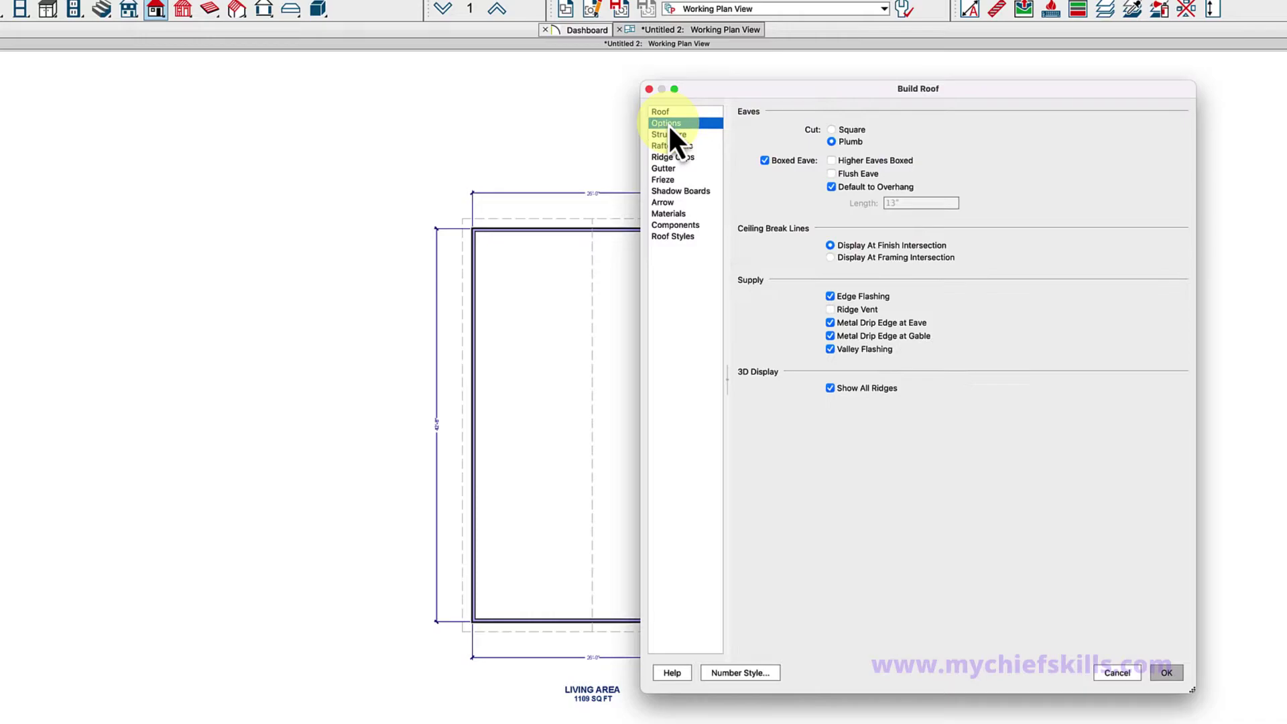
pyautogui.click(793, 162)
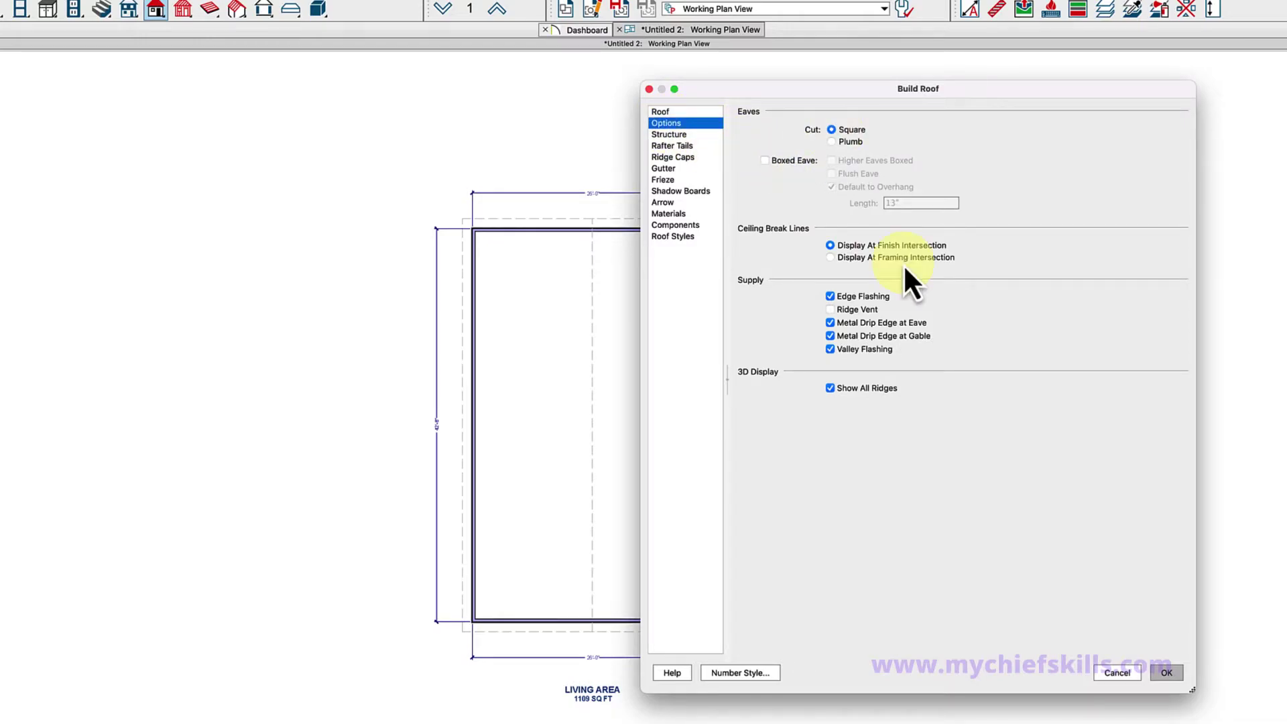
pyautogui.click(663, 169)
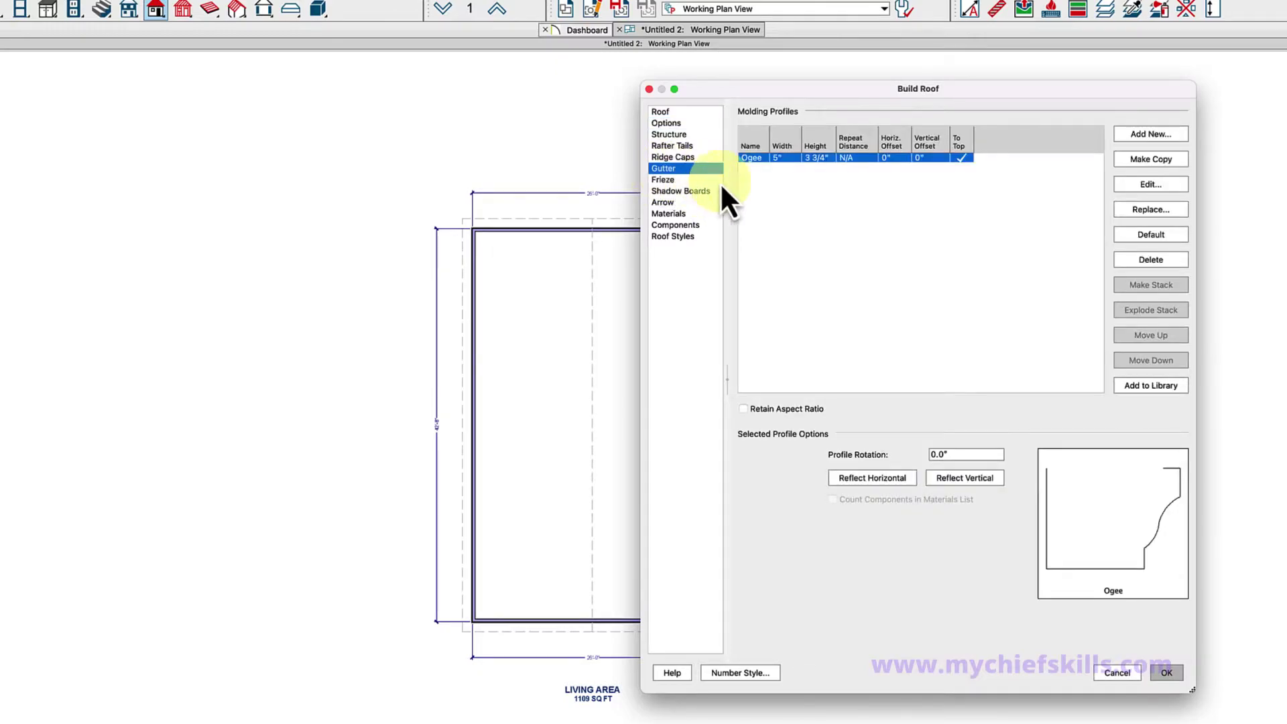
pyautogui.click(1141, 259)
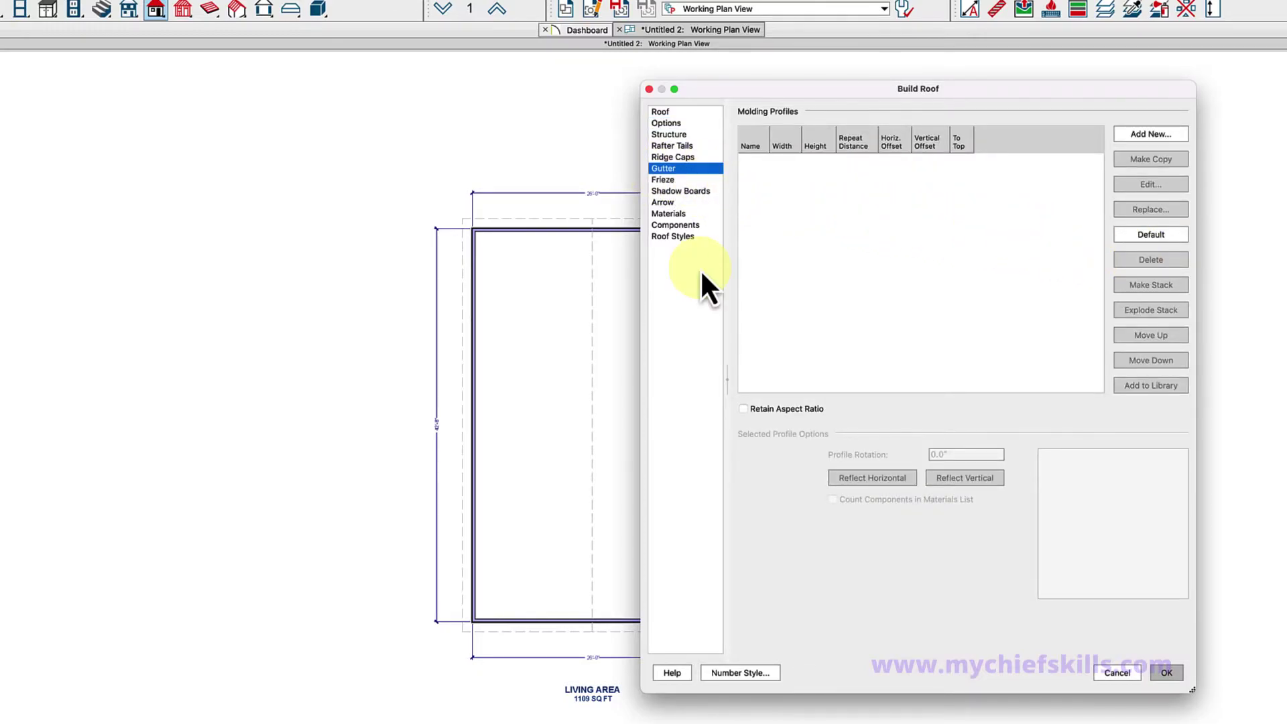
pyautogui.click(1164, 673)
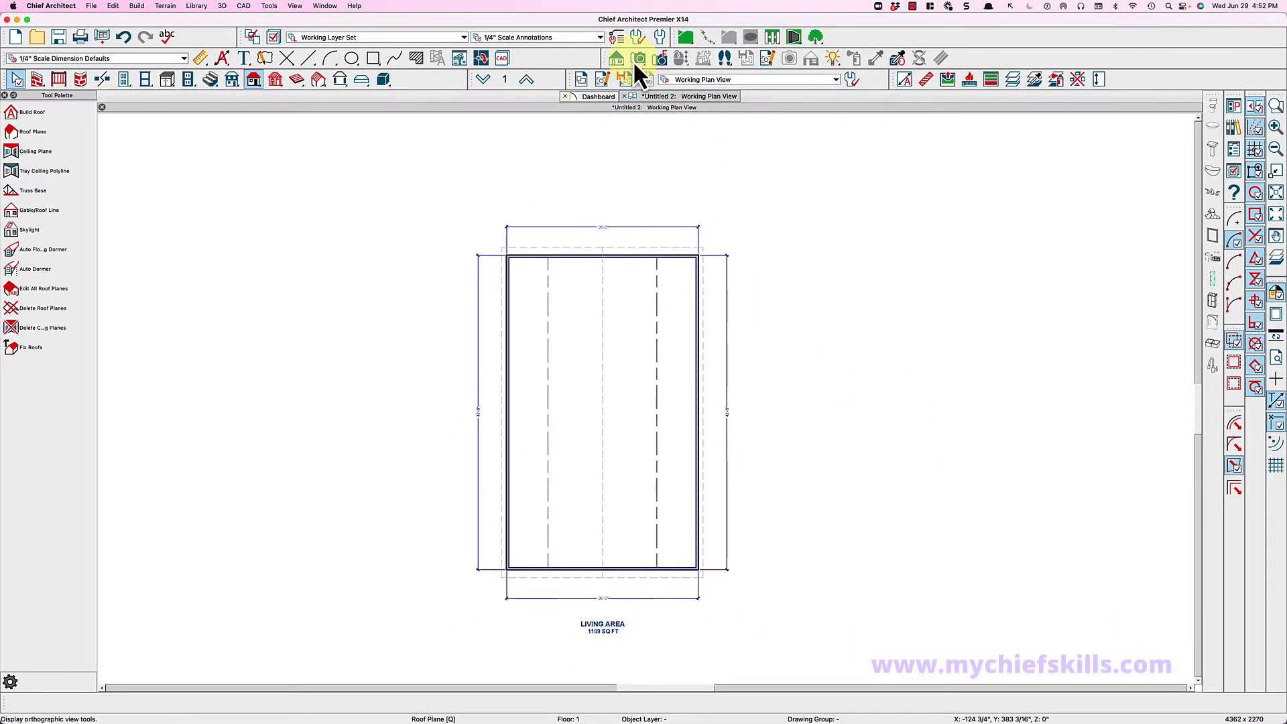
# Orbit a 3D perspective overview to a straight-on view of the A-frame, then return to the working plan.
pyautogui.click(636, 60)
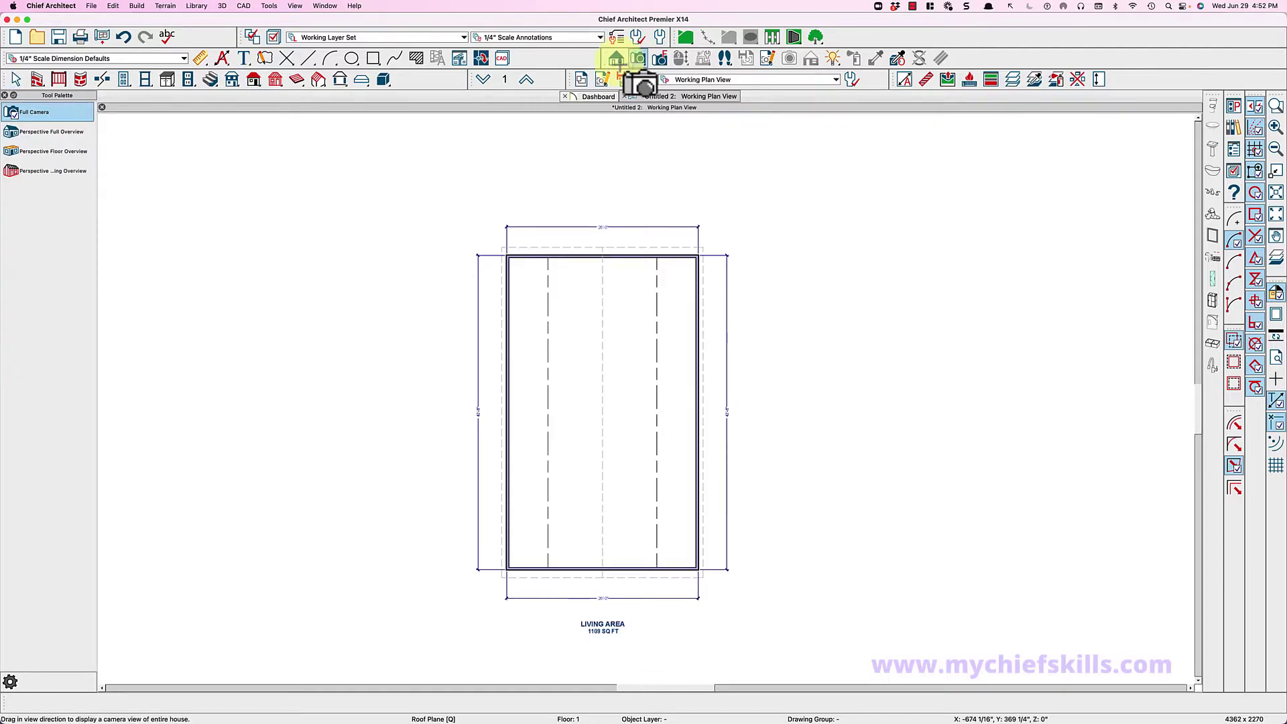
pyautogui.click(73, 134)
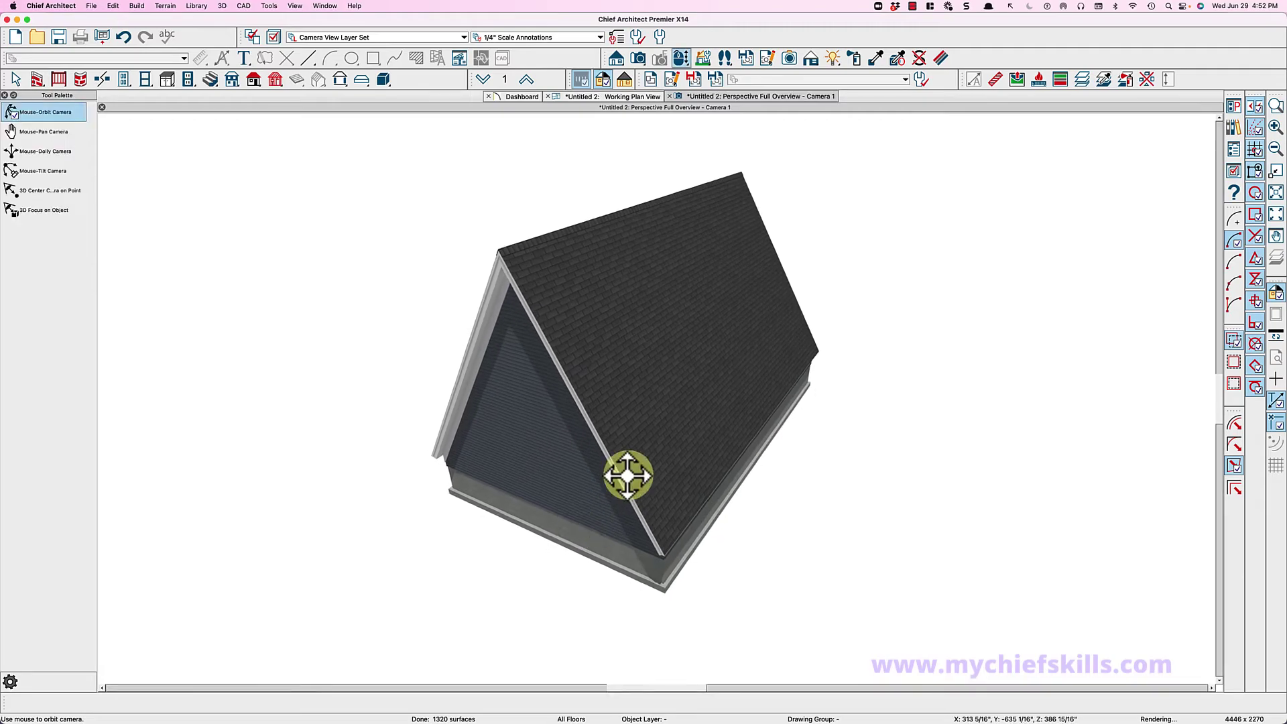
pyautogui.moveTo(628, 477); pyautogui.dragTo(717, 374)
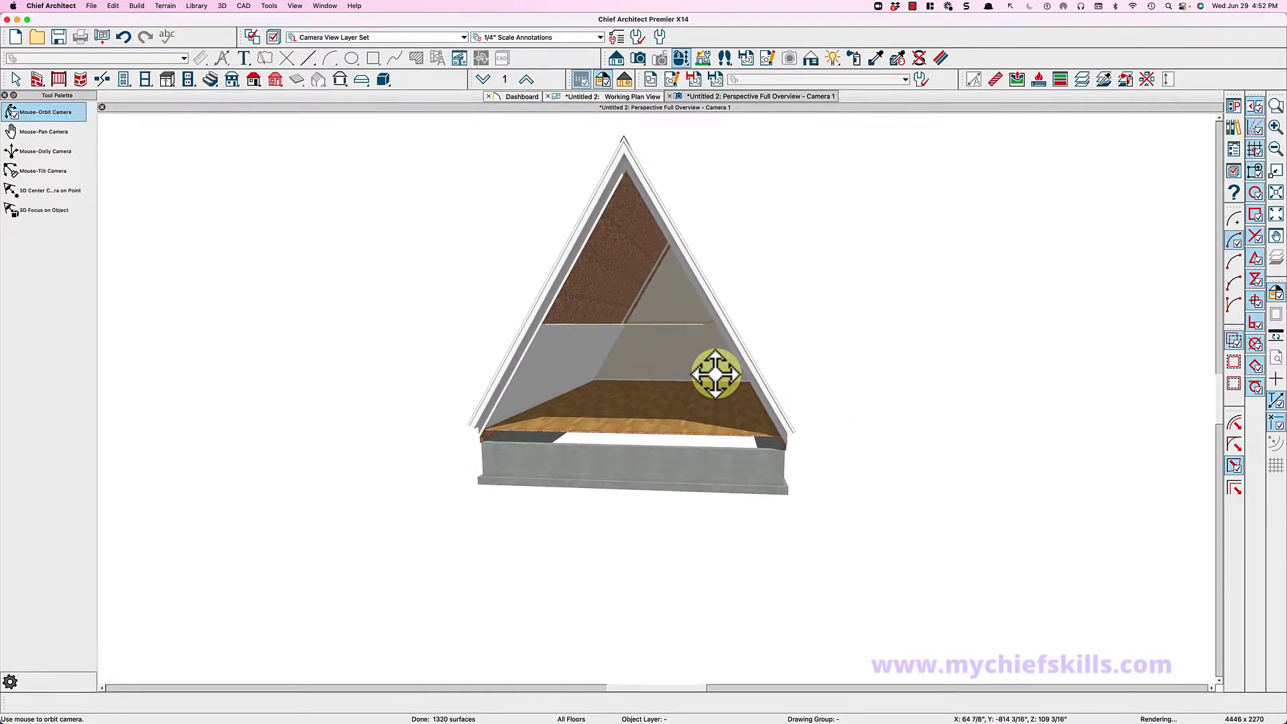
pyautogui.press('space')
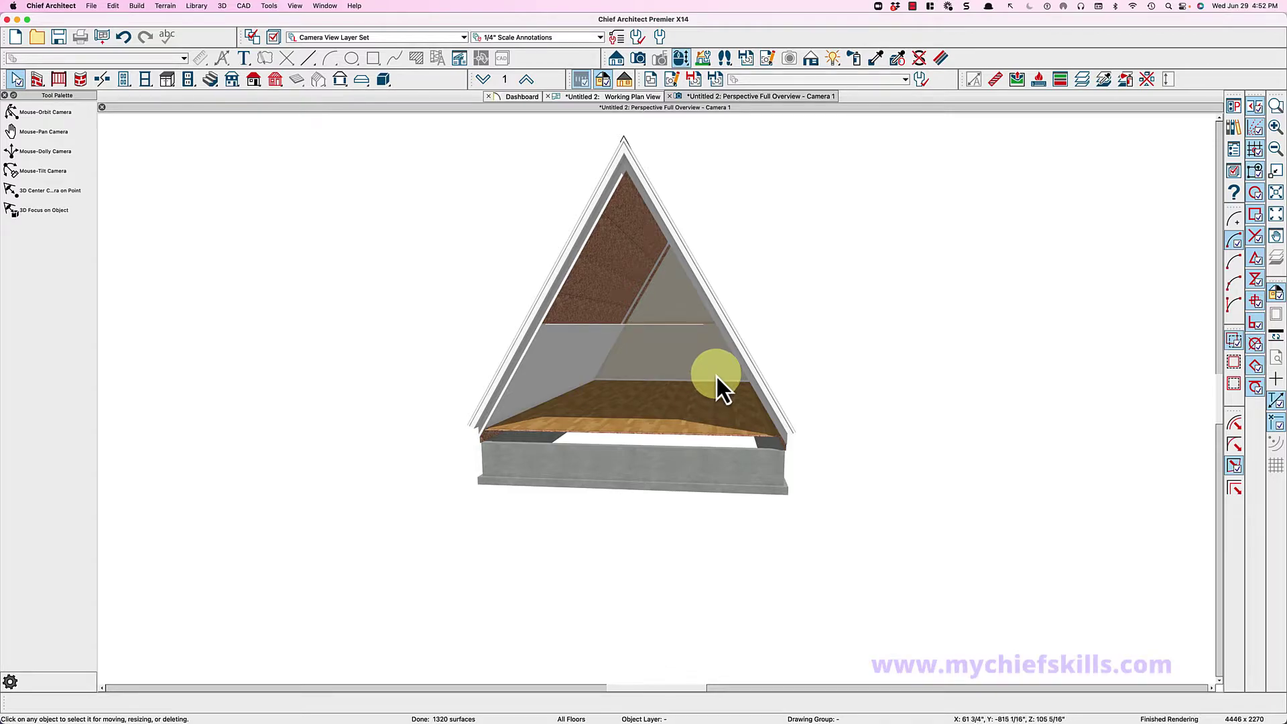
pyautogui.press('space')
pyautogui.moveTo(630, 399); pyautogui.dragTo(648, 403)
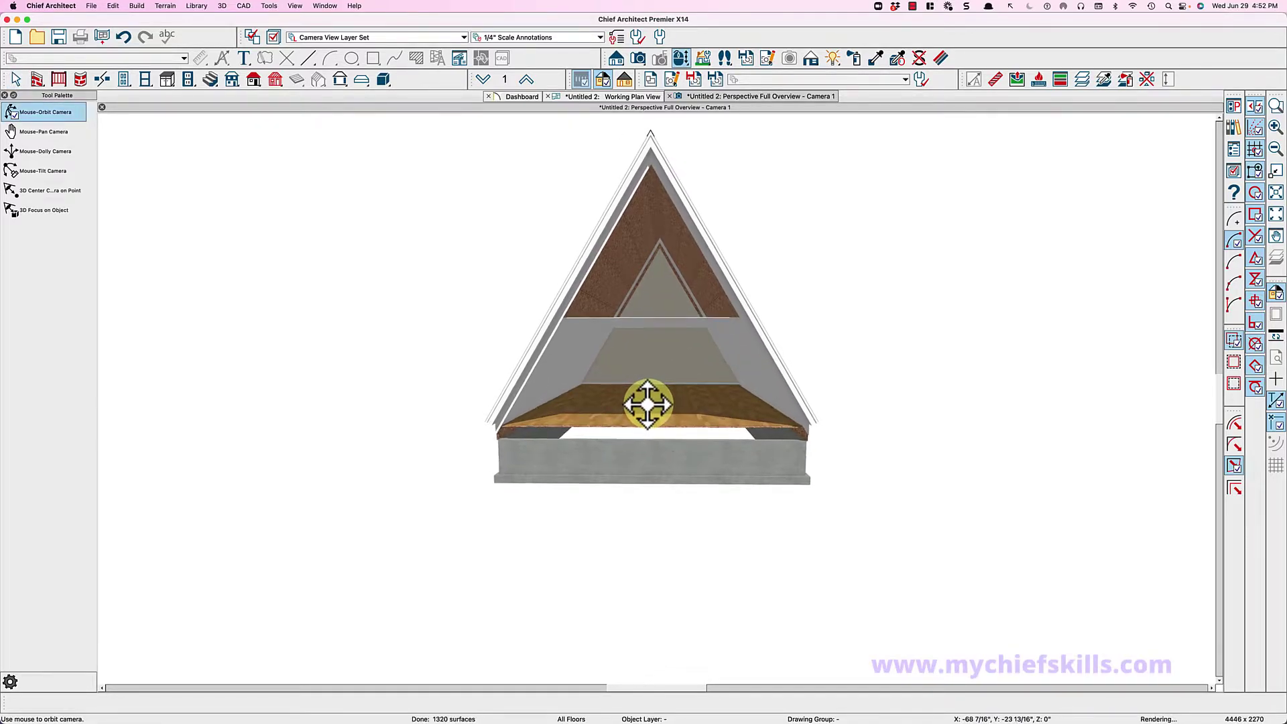
pyautogui.press('space')
pyautogui.click(598, 97)
# On Floor 2, confirm the attic wall's specification and keep the modified automatic walls.
pyautogui.click(526, 82)
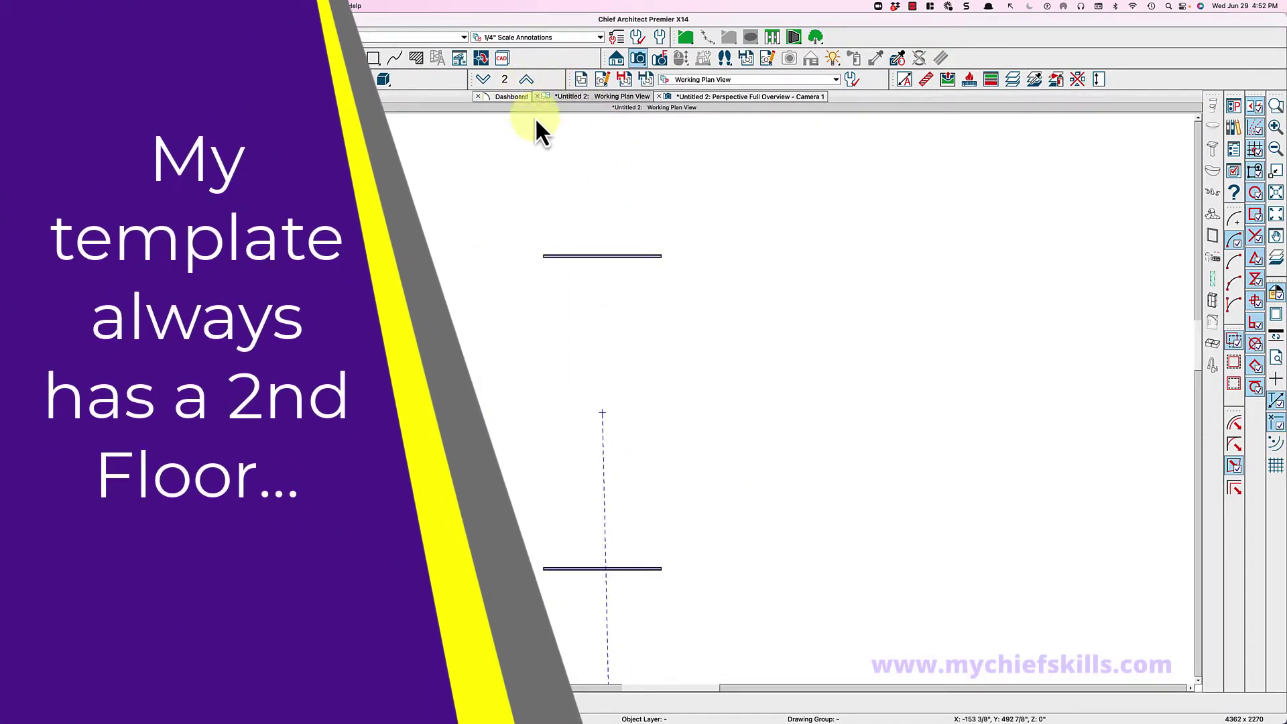
pyautogui.click(583, 256)
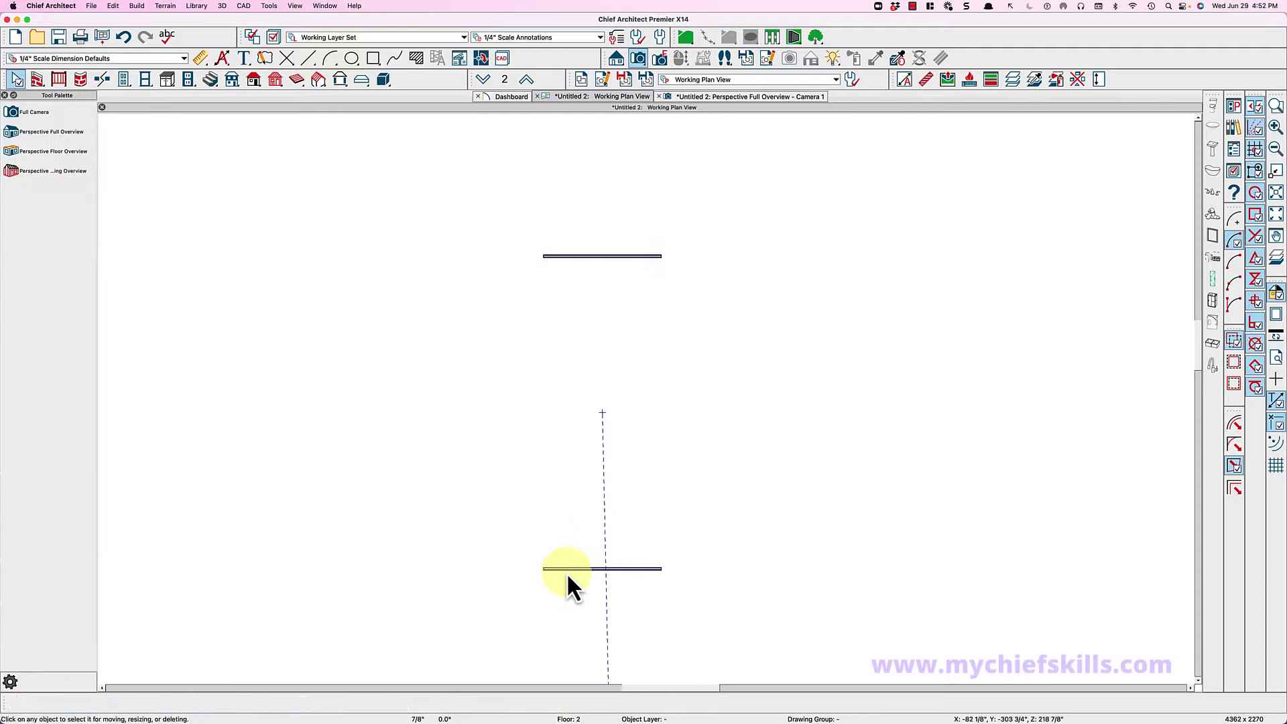
pyautogui.click(566, 572)
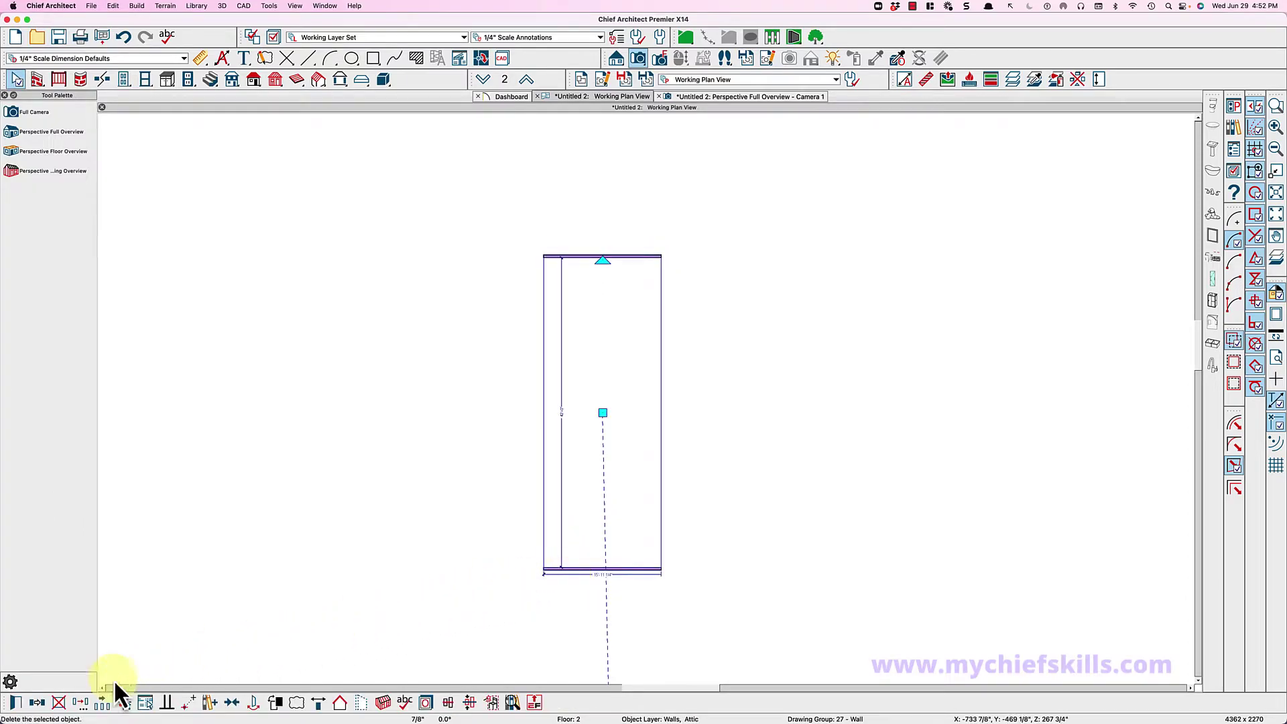
pyautogui.click(22, 705)
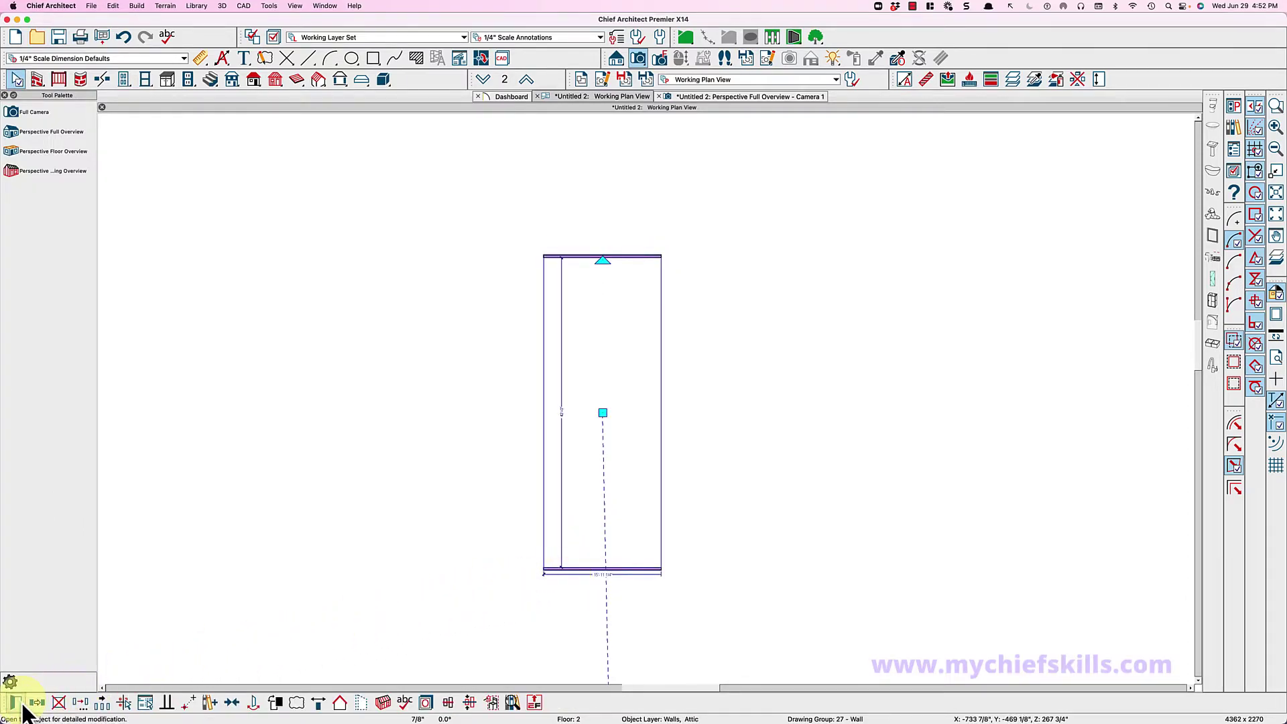
pyautogui.doubleClick(597, 315)
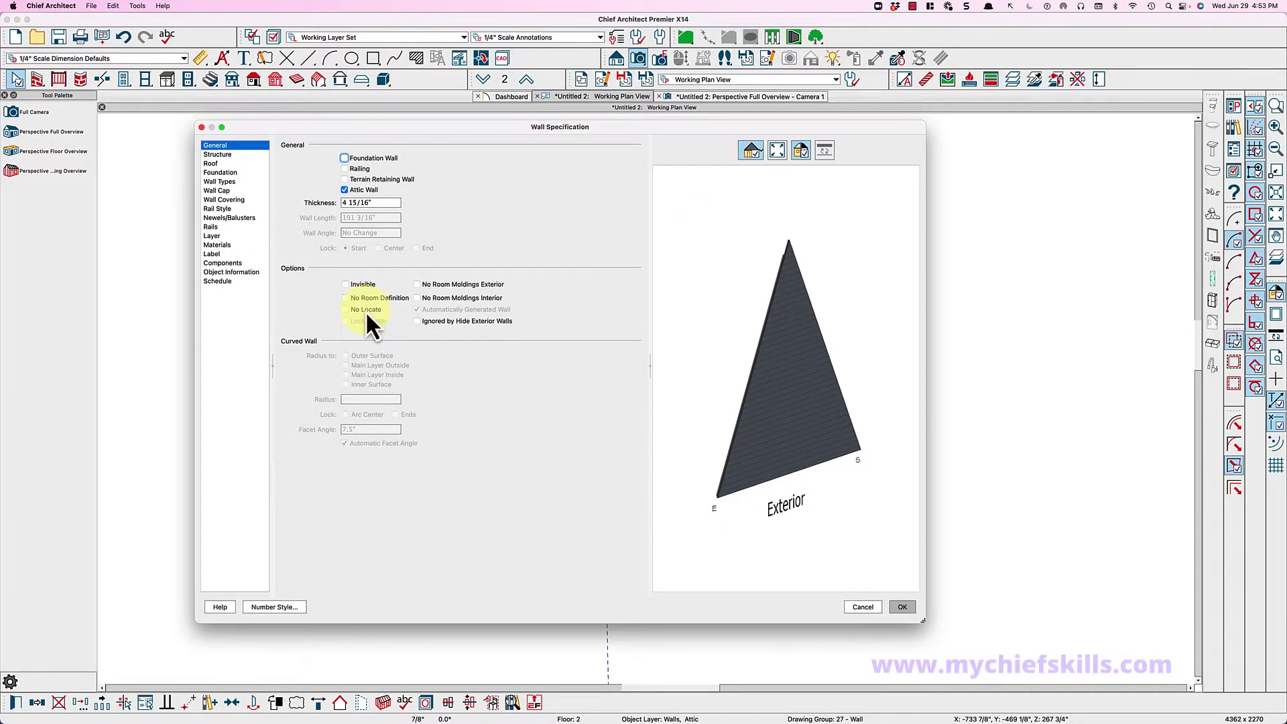
pyautogui.click(903, 606)
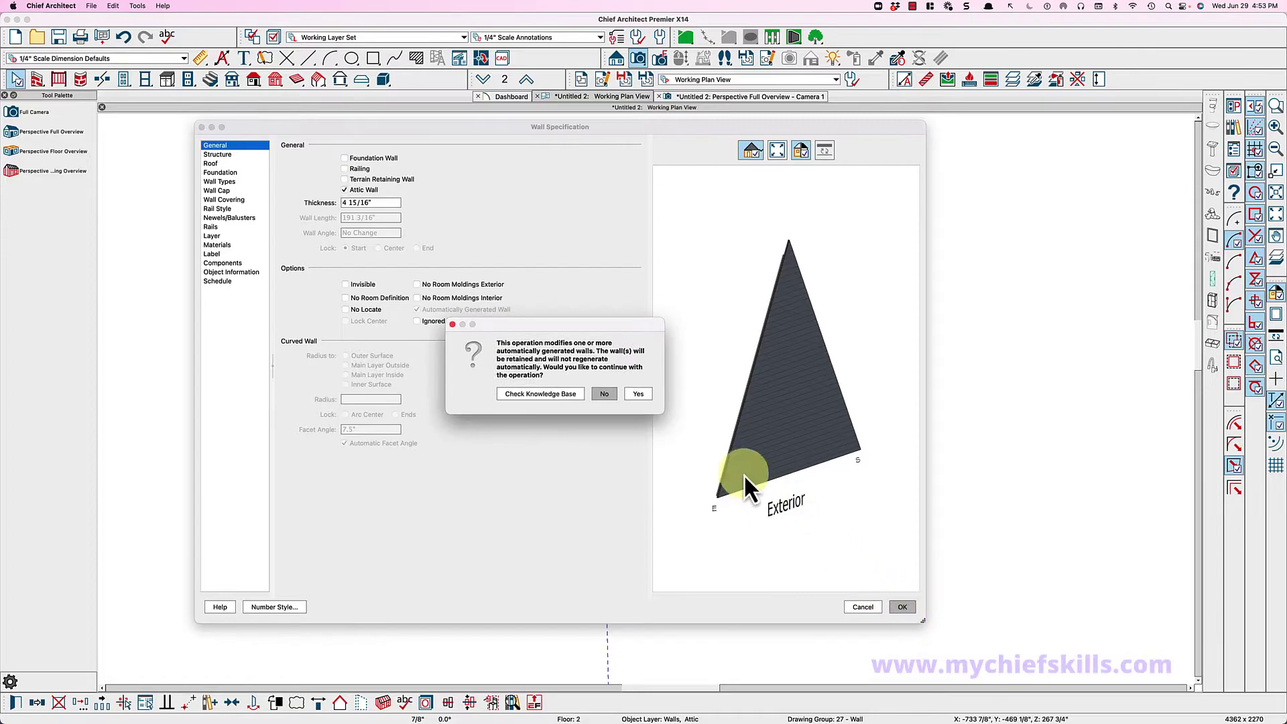
pyautogui.click(645, 393)
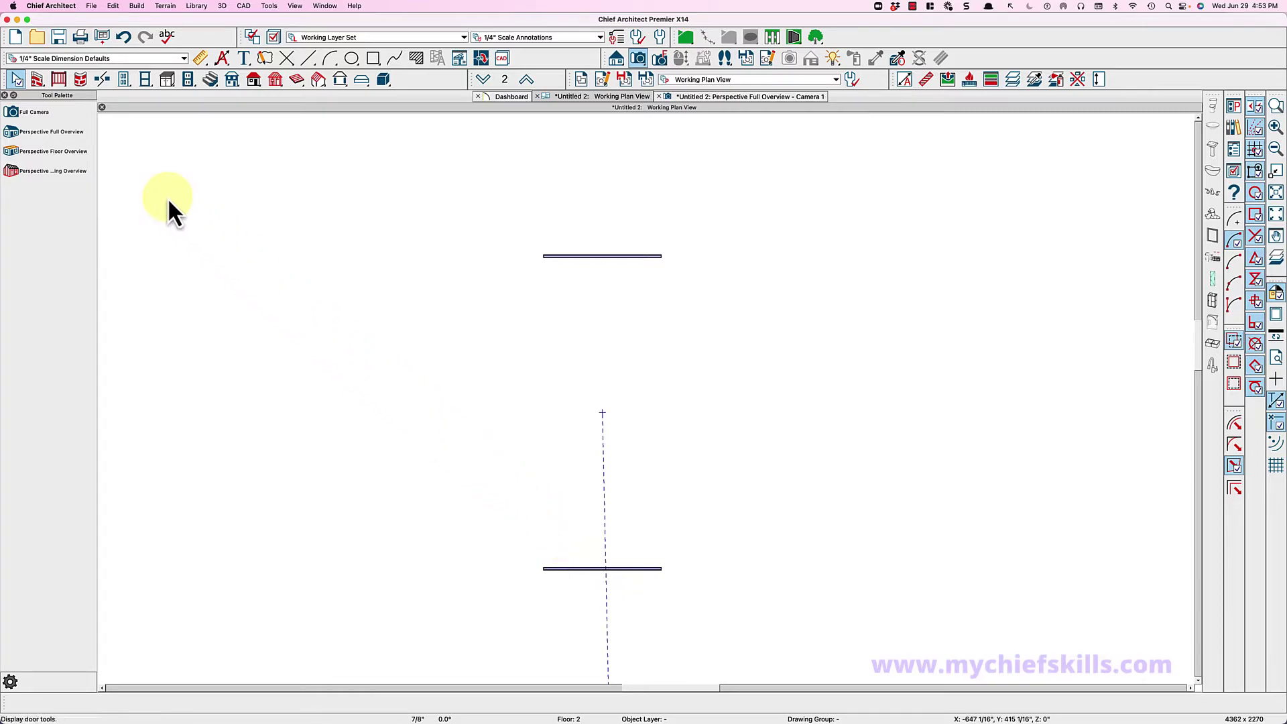
# Draw a straight interior wall down from the top wall to close the LIVING AREA room.
pyautogui.click(34, 80)
pyautogui.click(31, 132)
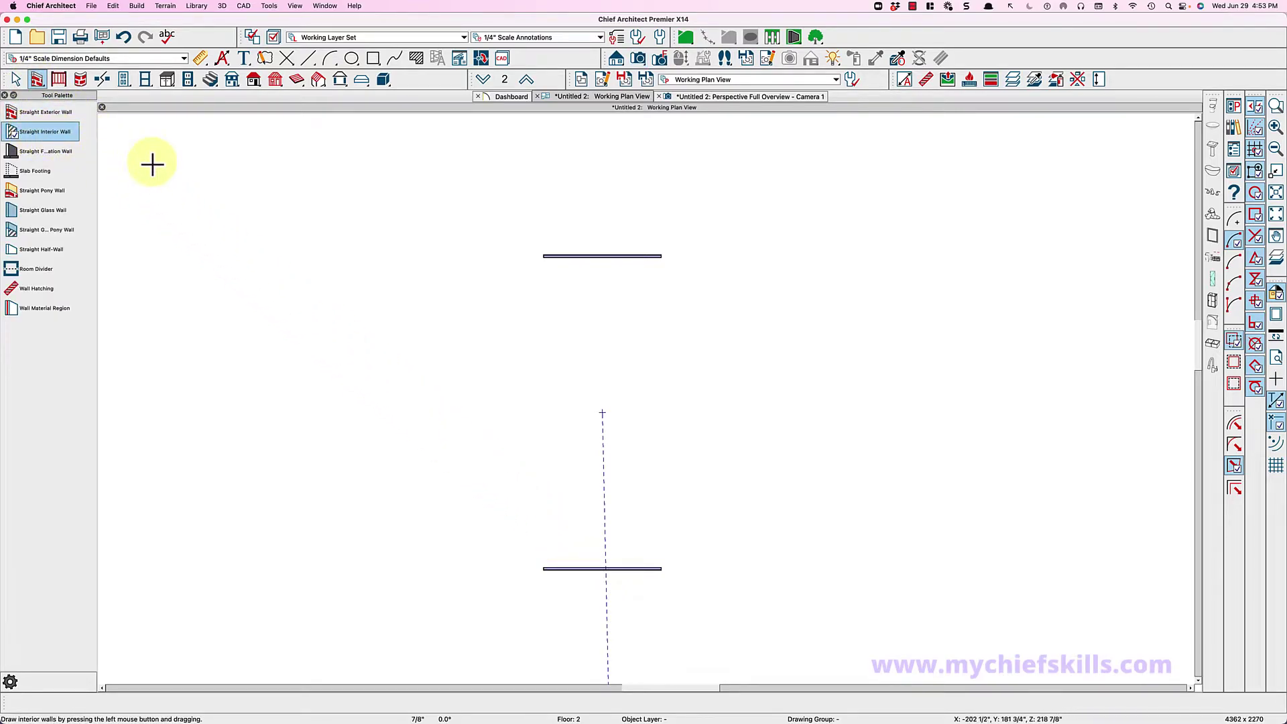
pyautogui.moveTo(544, 256)
pyautogui.mouseDown()
pyautogui.moveTo(523, 503)
pyautogui.moveTo(534, 581)
pyautogui.moveTo(661, 259)
pyautogui.moveTo(681, 451)
pyautogui.moveTo(662, 569)
pyautogui.mouseUp()
pyautogui.press('space')
pyautogui.click(661, 544)
pyautogui.click(546, 529)
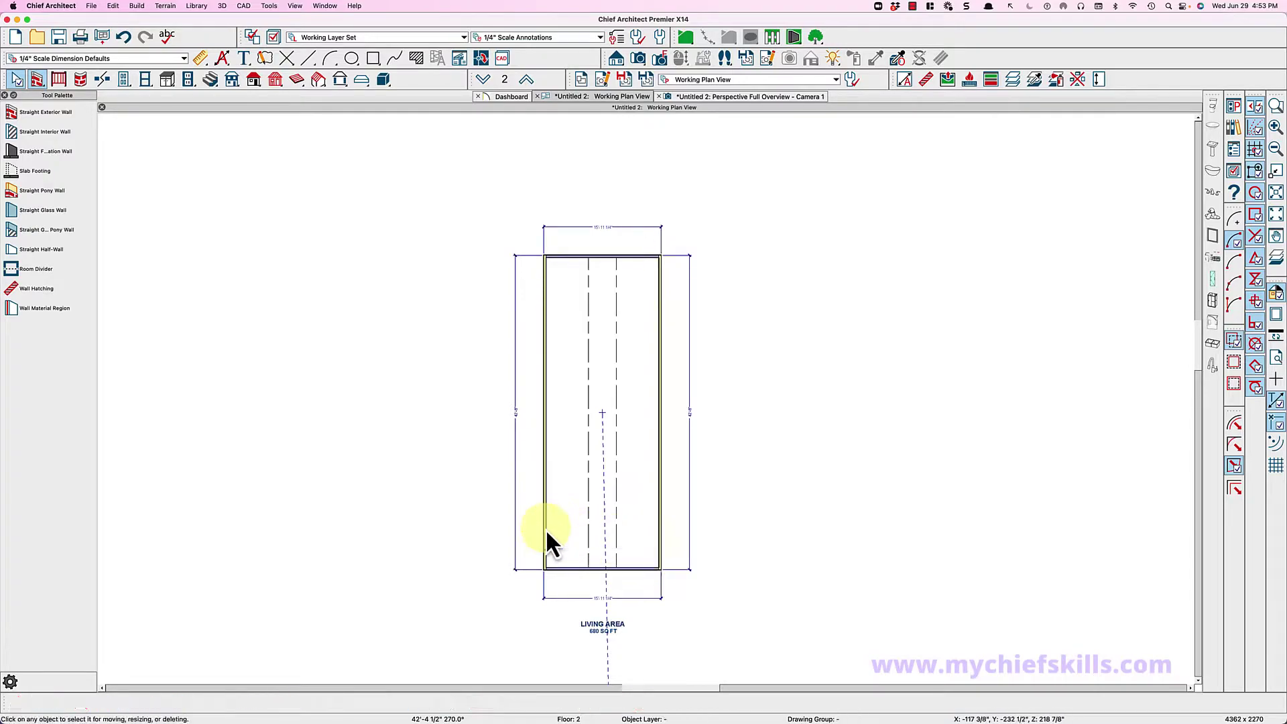
pyautogui.click(362, 702)
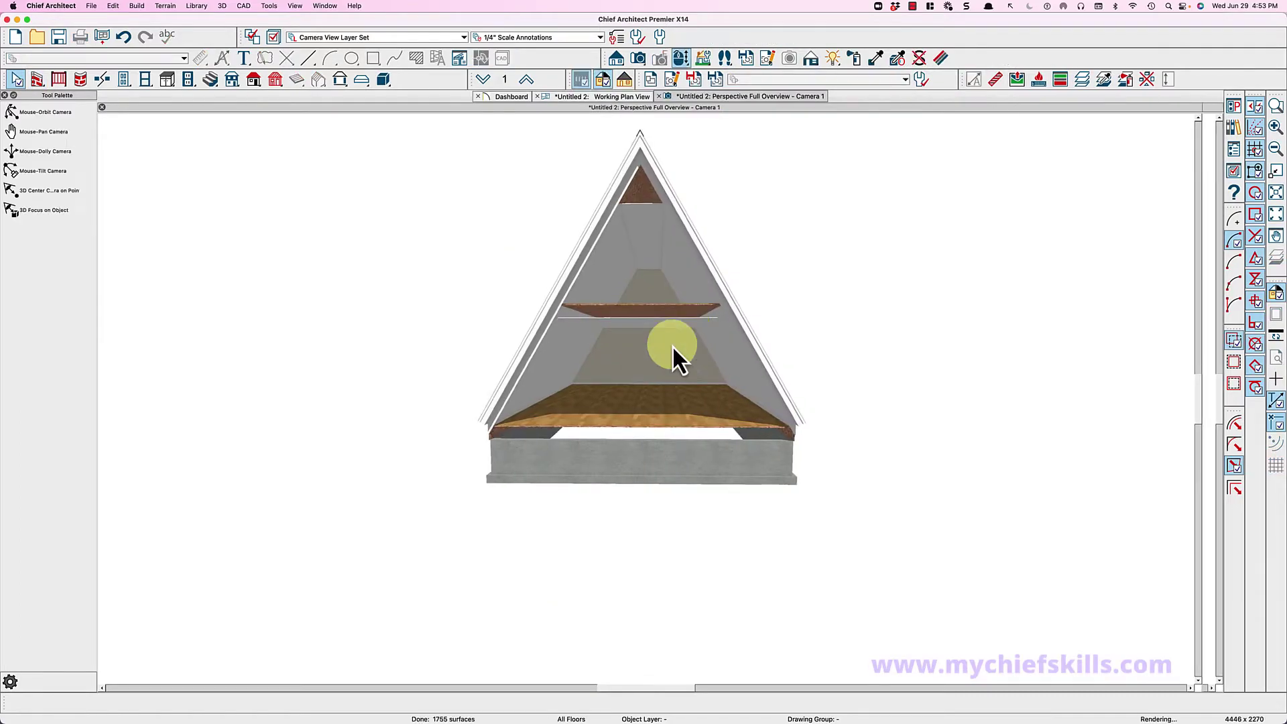
# Filter layers by 'jo' and display the Ceiling, Floor and Rim Joists framing layers in 3D.
pyautogui.moveTo(672, 345)
pyautogui.mouseDown()
pyautogui.moveTo(667, 382)
pyautogui.moveTo(674, 360)
pyautogui.mouseUp()
pyautogui.press('super+l')
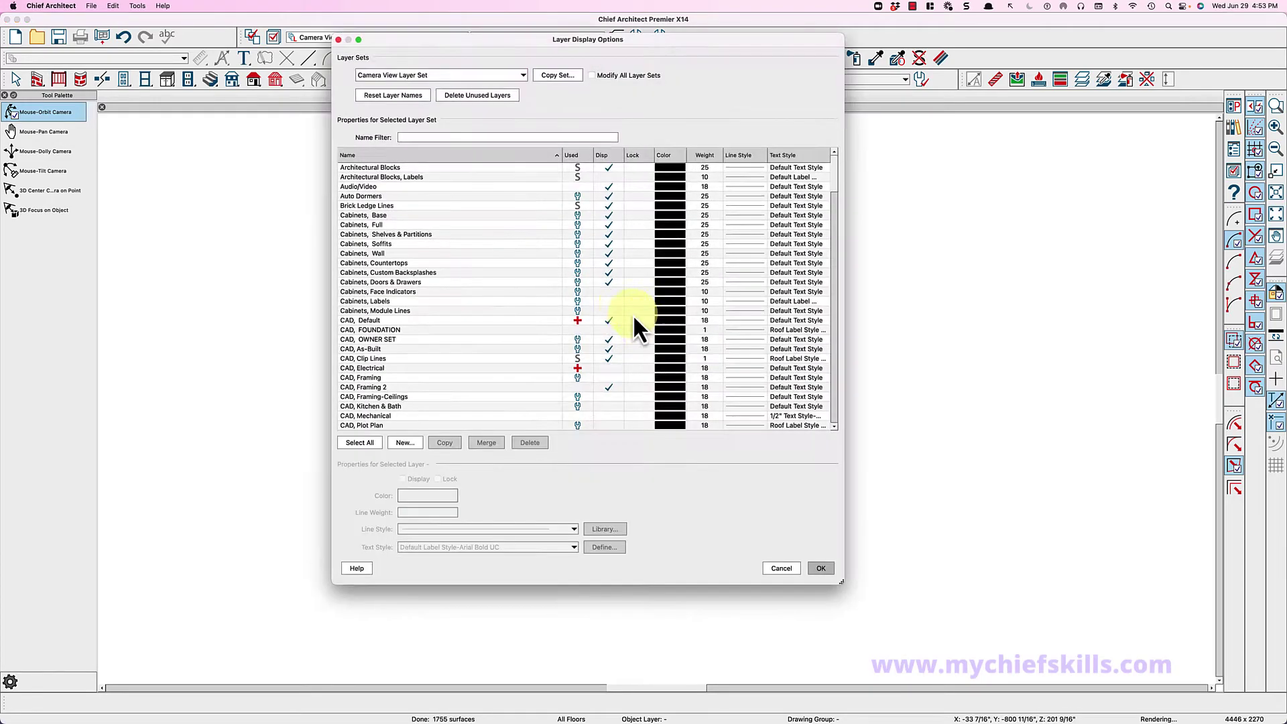
pyautogui.click(436, 138)
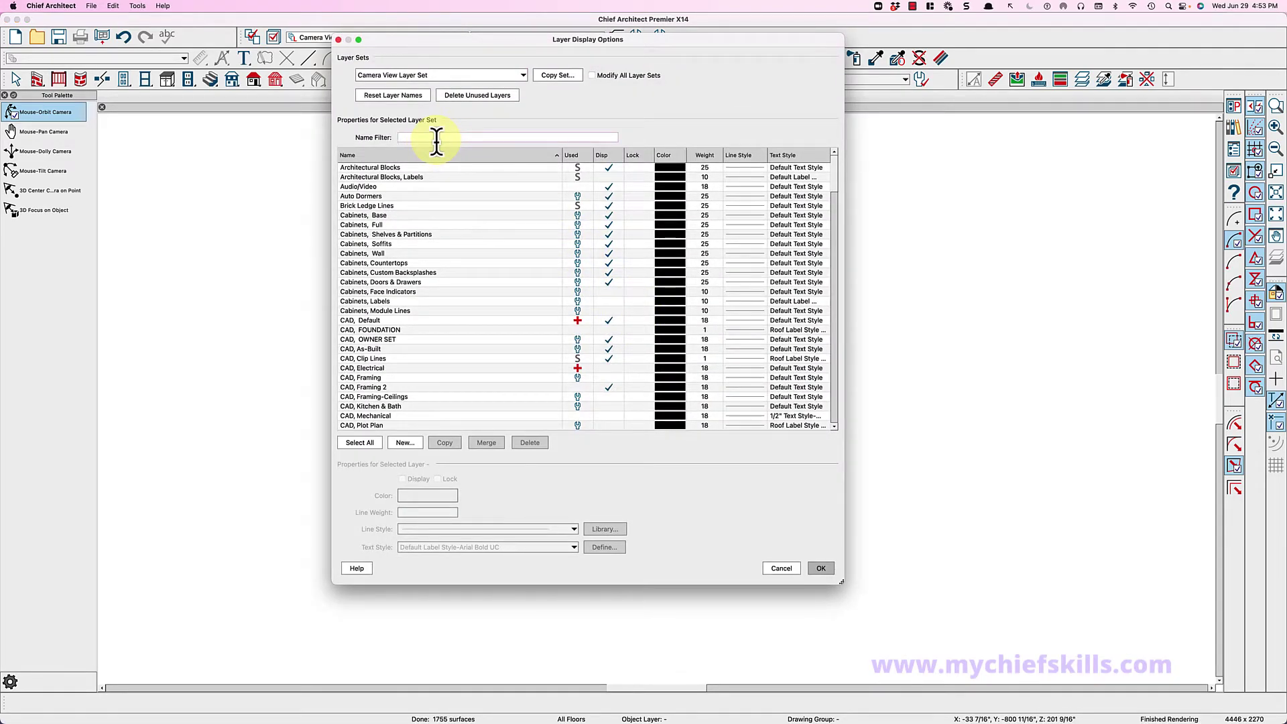
pyautogui.write('joist')
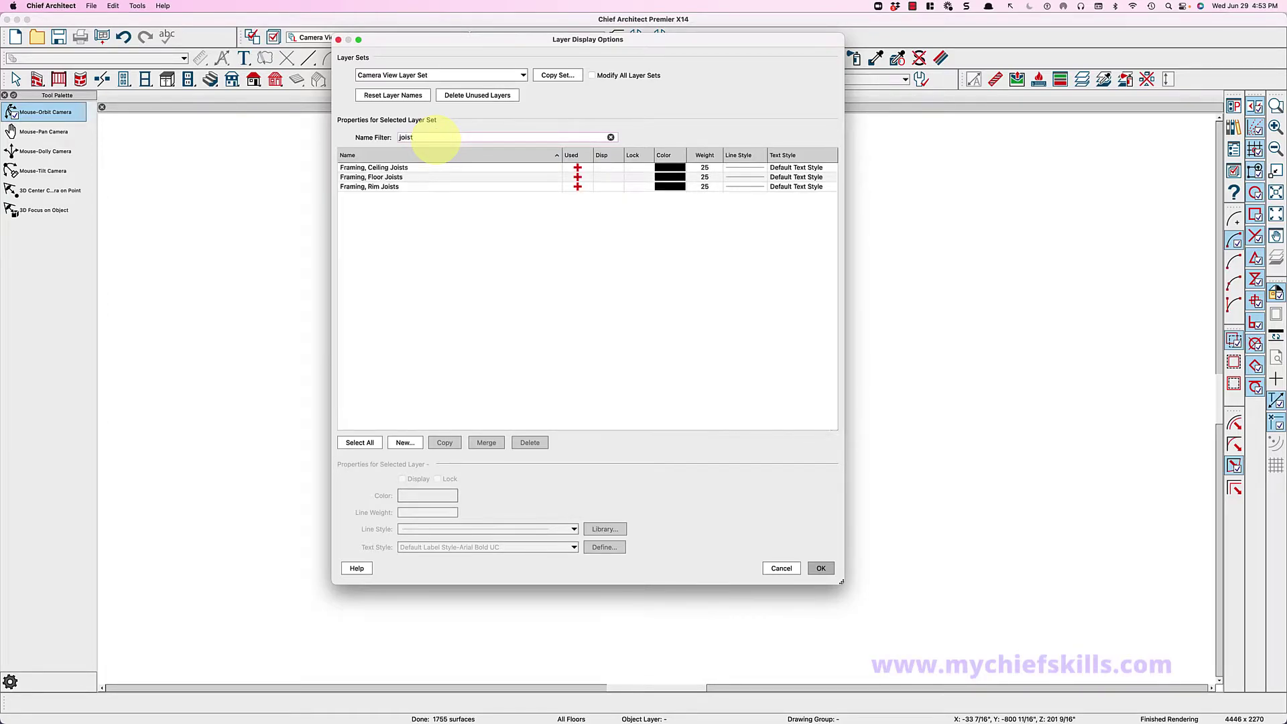
pyautogui.click(601, 167)
pyautogui.click(608, 177)
pyautogui.click(611, 187)
pyautogui.click(820, 569)
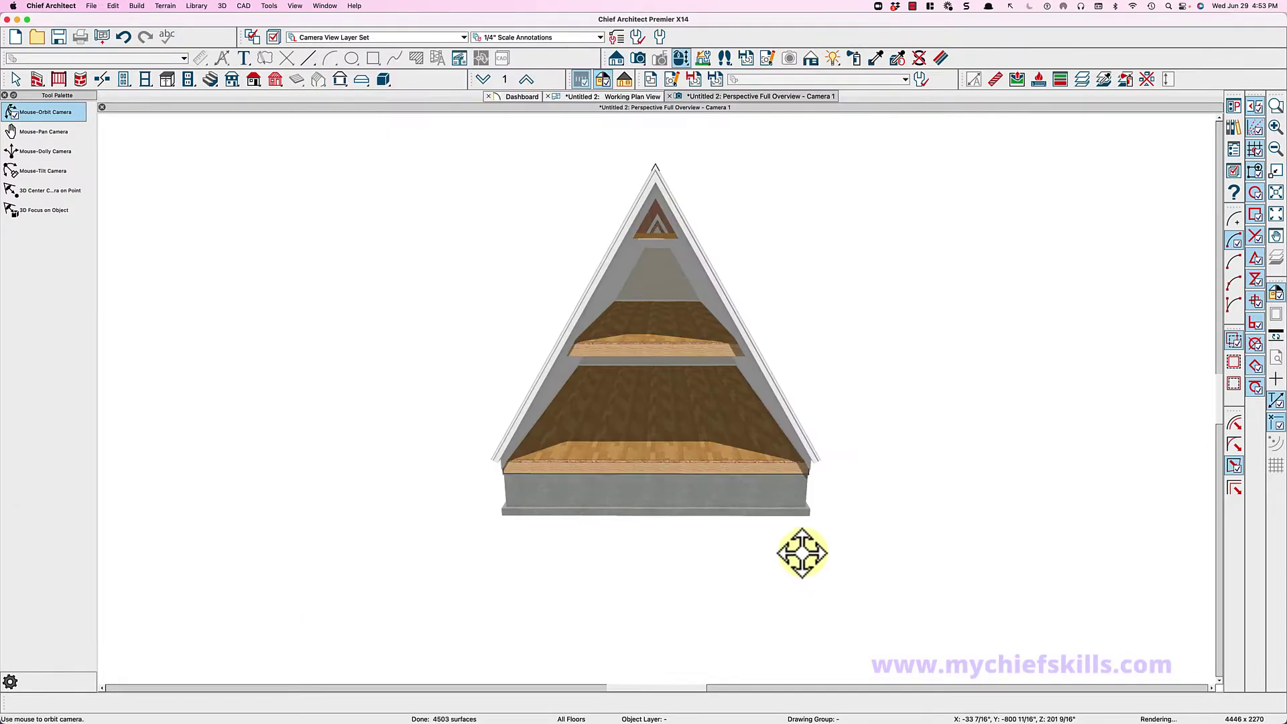
pyautogui.moveTo(688, 392); pyautogui.dragTo(666, 331)
# Uncheck Flat Ceiling Over This Room for the upper attic room, then orbit to check the vault.
pyautogui.press('space')
pyautogui.click(663, 324)
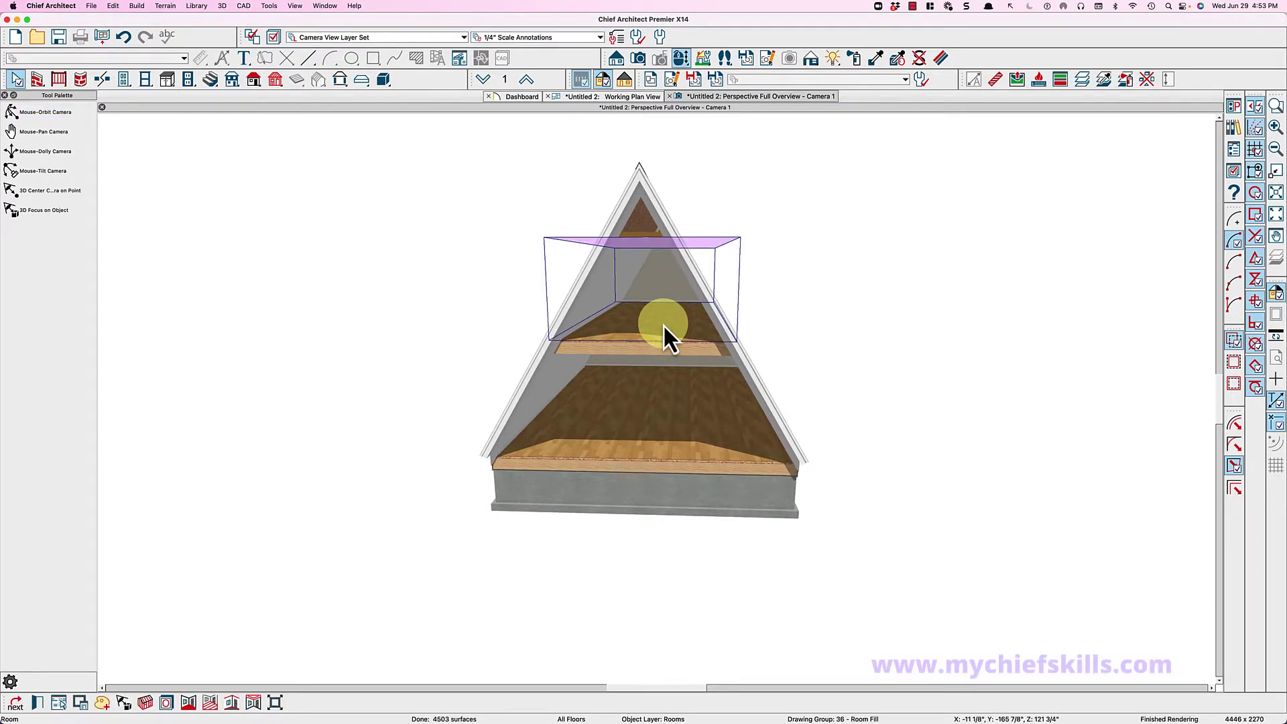
pyautogui.doubleClick(662, 324)
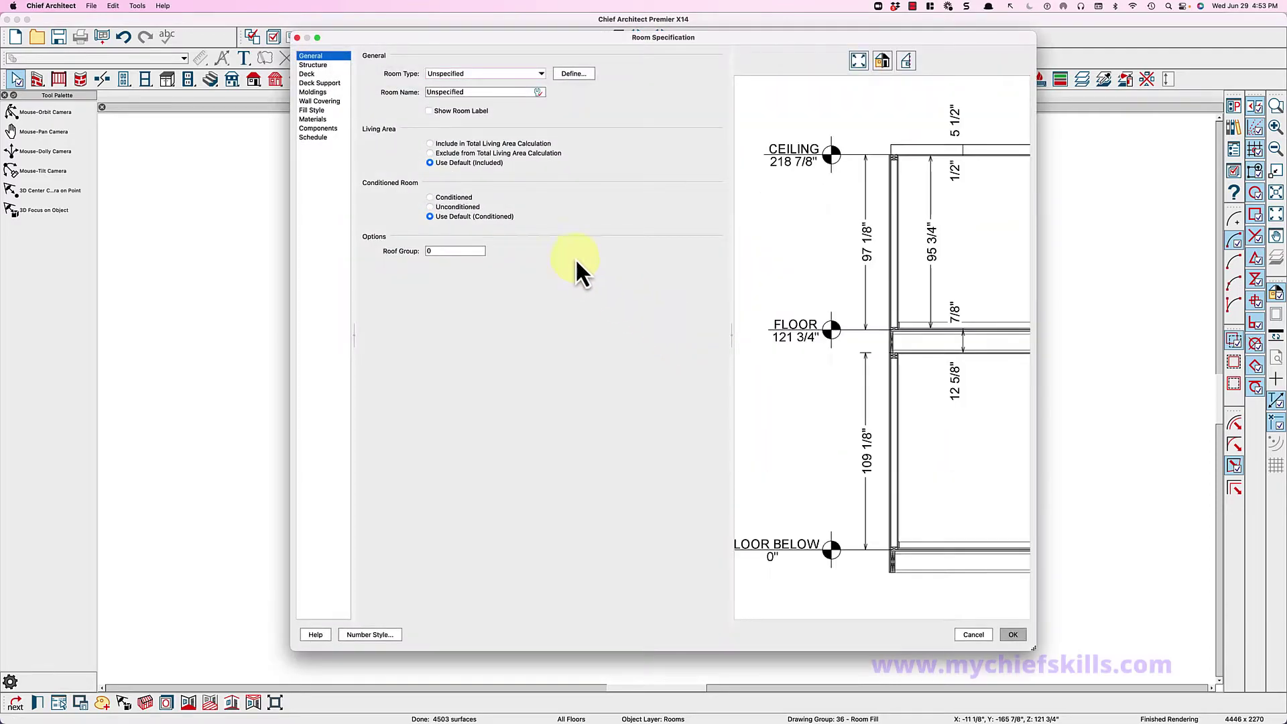
pyautogui.click(321, 65)
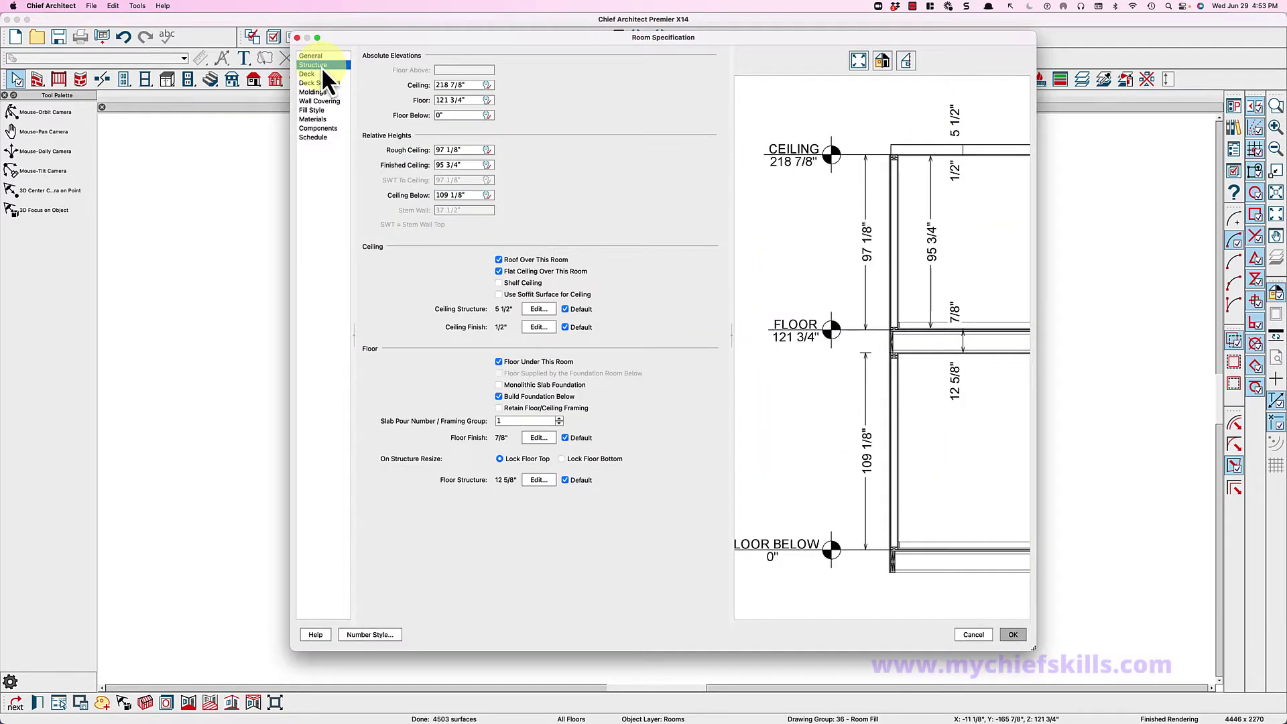
pyautogui.click(517, 272)
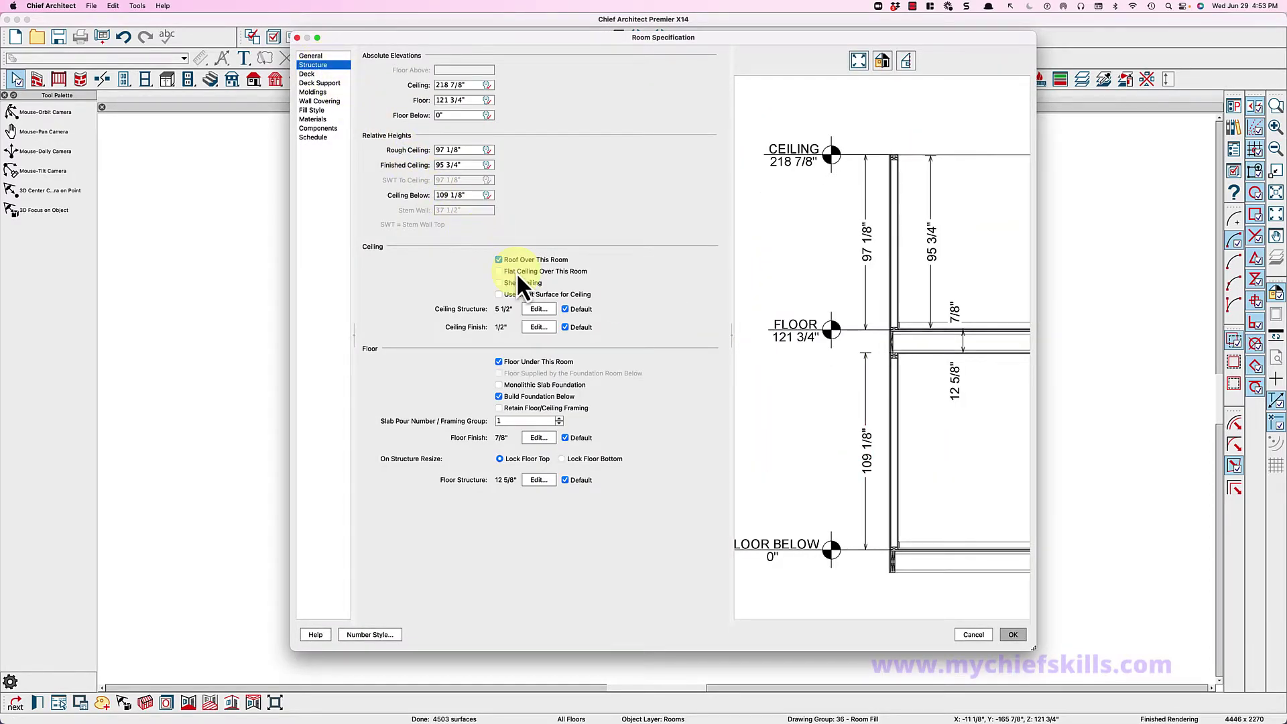
pyautogui.click(1020, 634)
pyautogui.moveTo(653, 329)
pyautogui.mouseDown(button='middle')
pyautogui.moveTo(658, 311)
pyautogui.moveTo(681, 316)
pyautogui.moveTo(673, 327)
pyautogui.moveTo(684, 319)
pyautogui.moveTo(647, 321)
pyautogui.mouseUp(button='middle')
pyautogui.press('space')
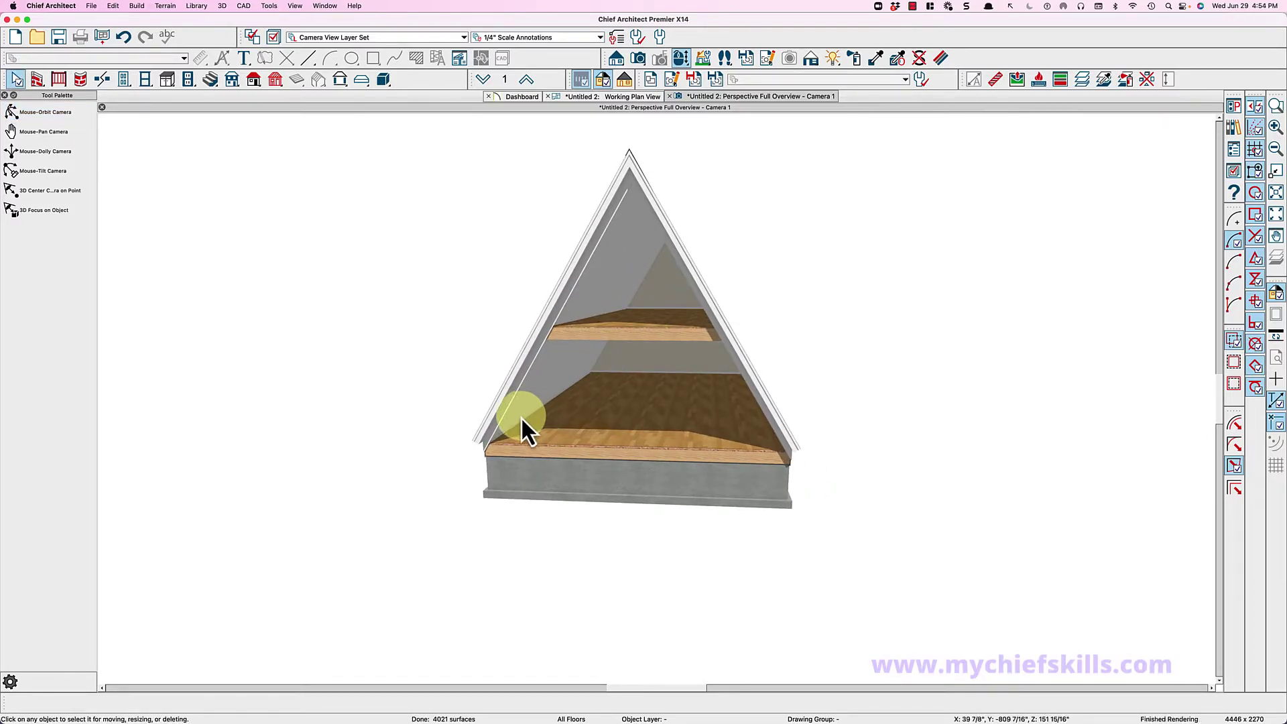
pyautogui.moveTo(521, 416); pyautogui.dragTo(526, 382, button='middle')
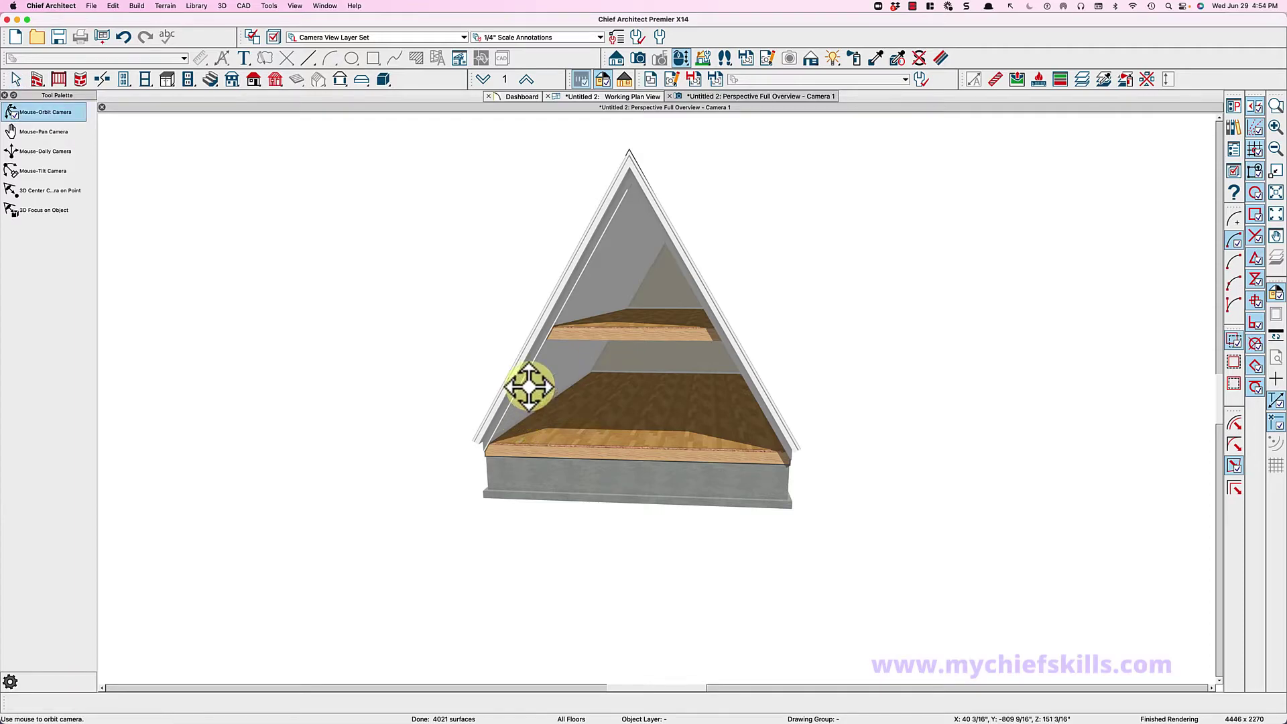
# Cut a back-clipped cross section across the A-frame plan and zoom around it.
pyautogui.click(618, 100)
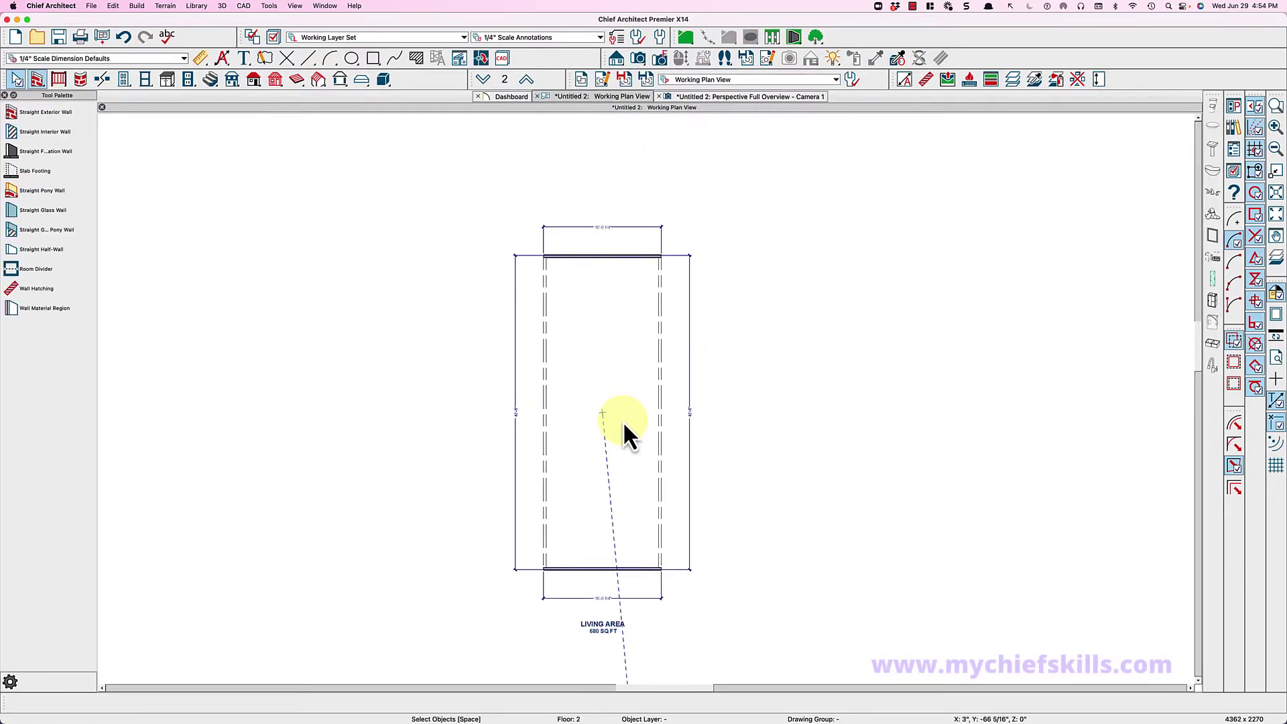
pyautogui.click(615, 59)
pyautogui.click(54, 131)
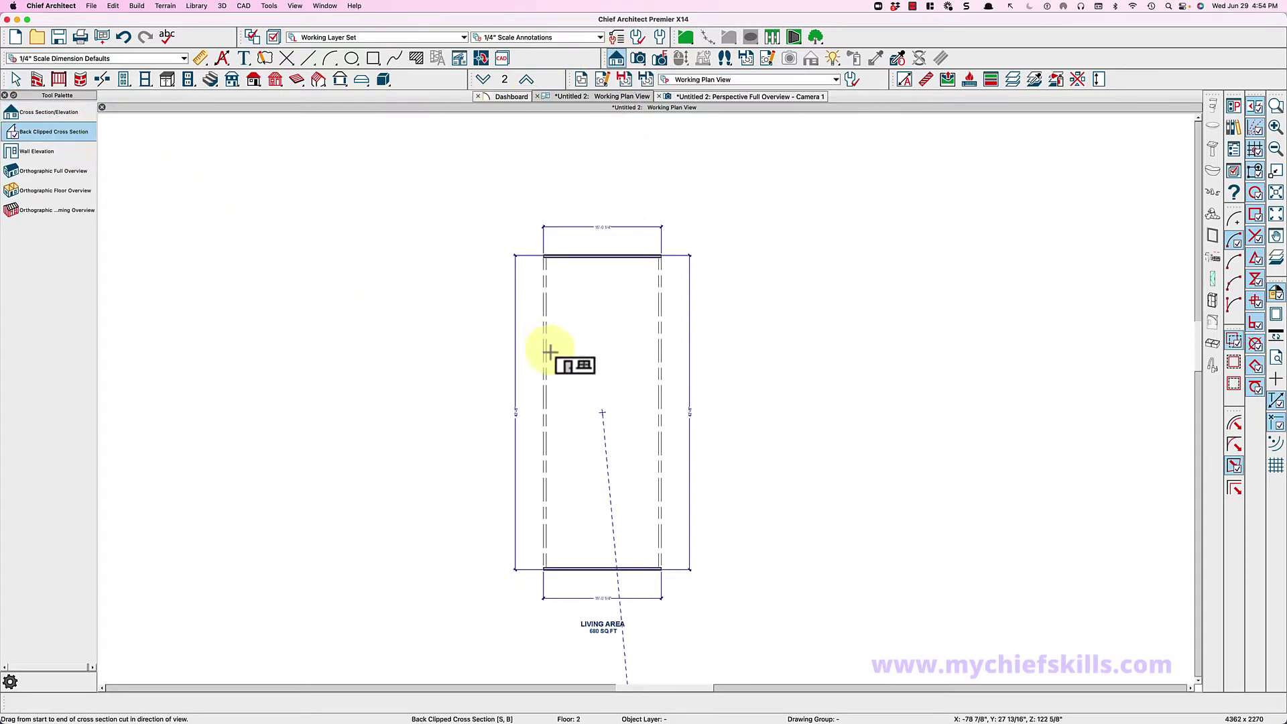
pyautogui.moveTo(568, 350); pyautogui.dragTo(569, 321)
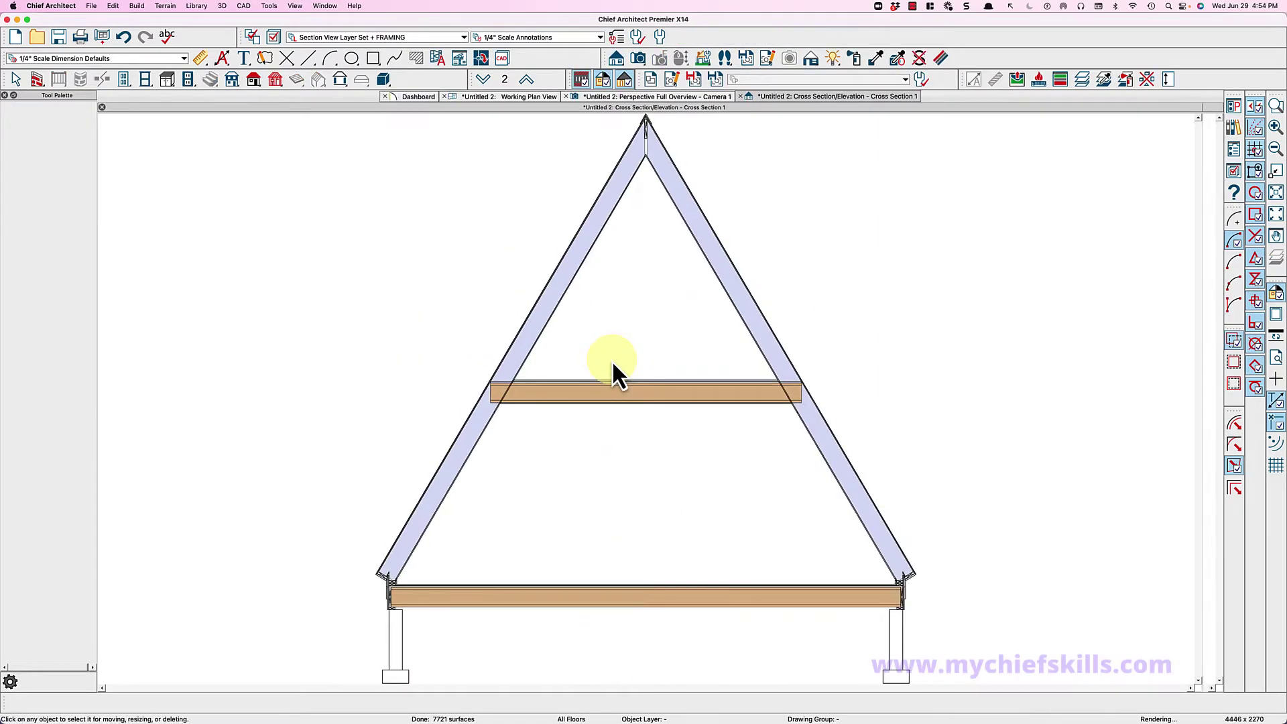
pyautogui.scroll(5, 397, 607)
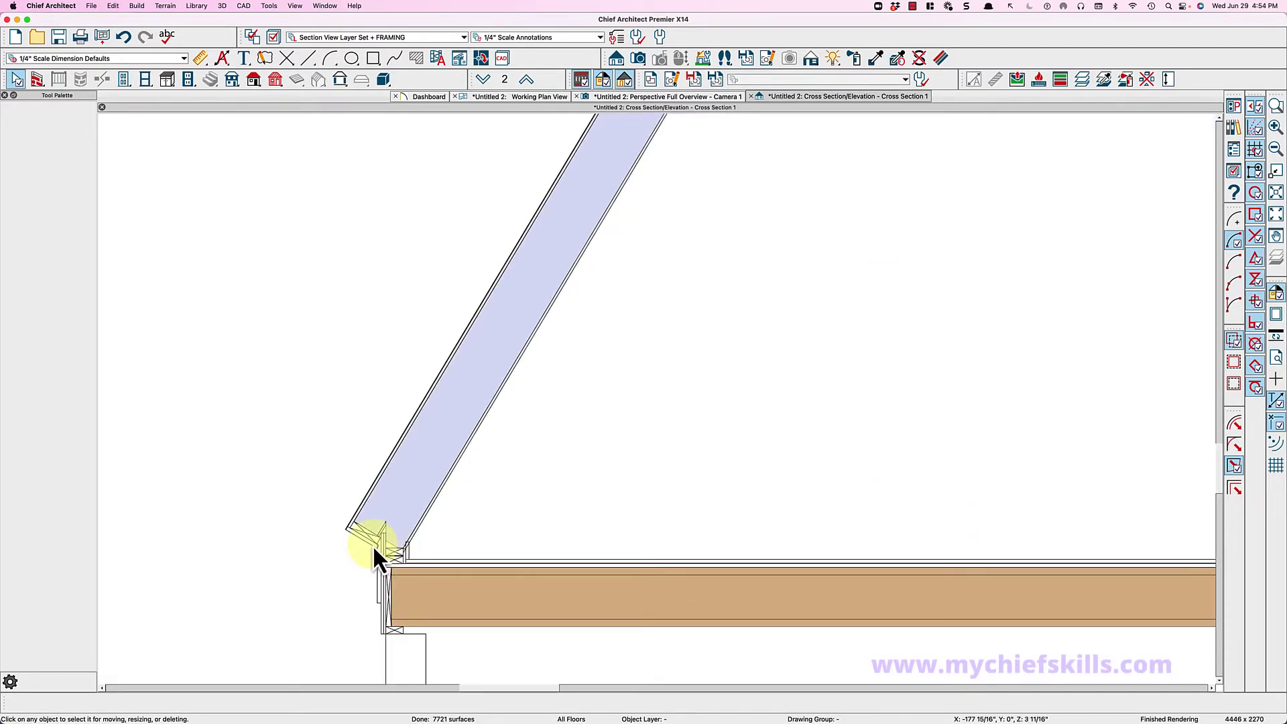
pyautogui.scroll(-1, 327, 538)
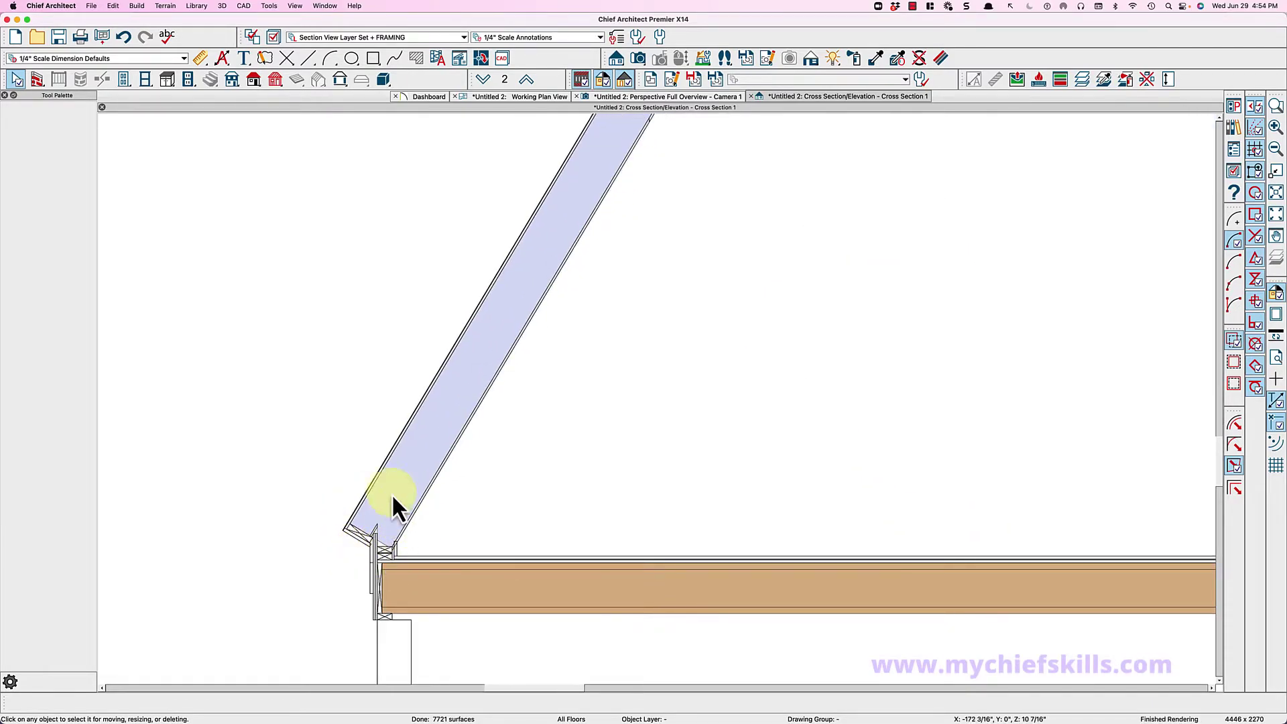
pyautogui.scroll(-5, 364, 535)
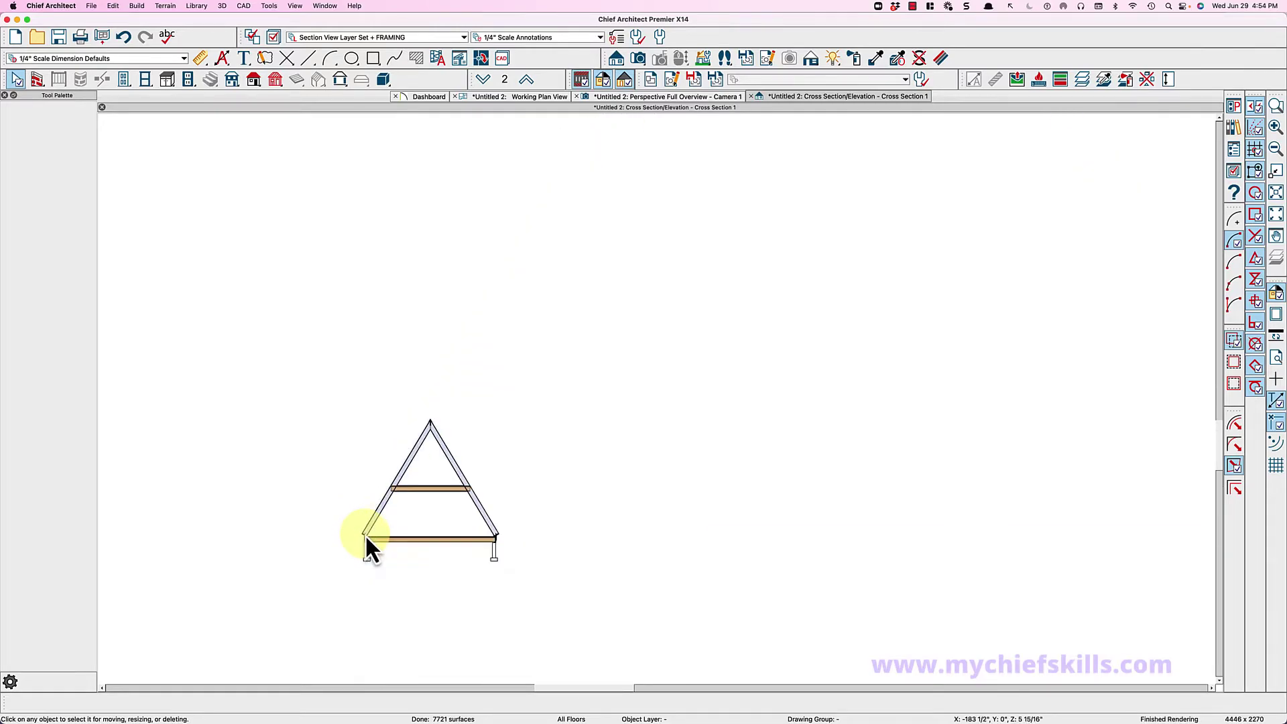
pyautogui.scroll(4, 370, 537)
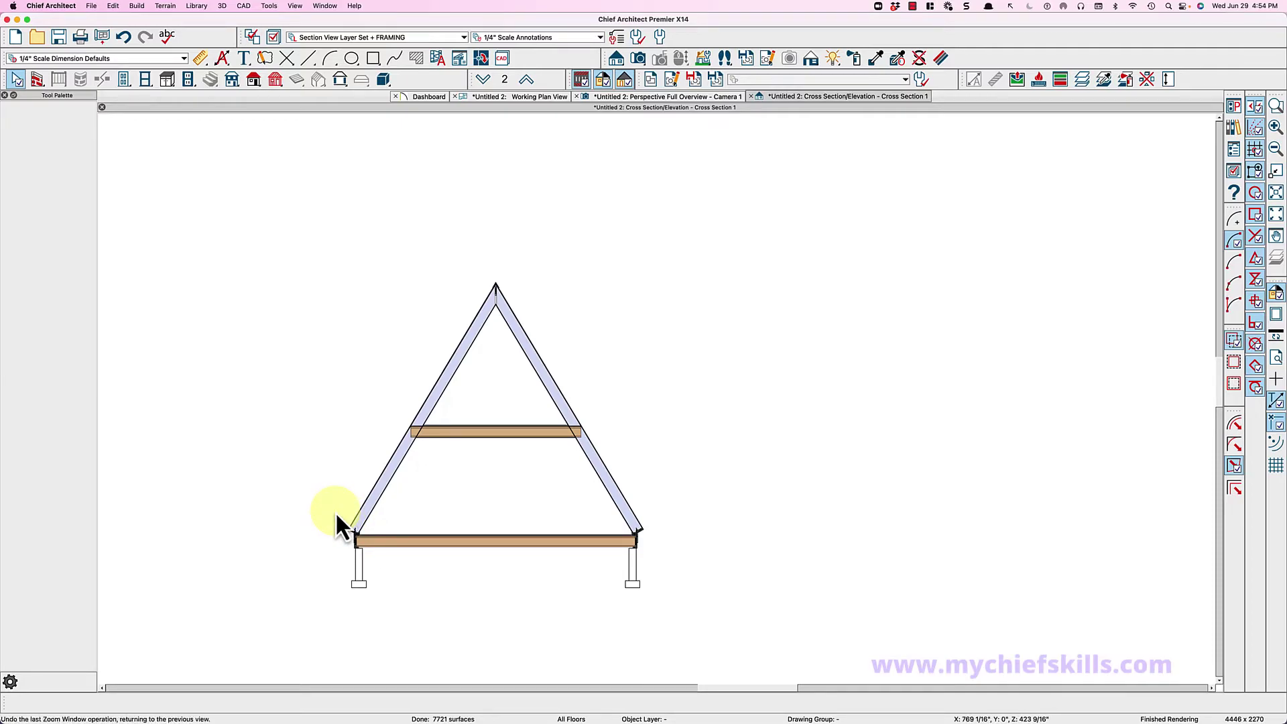
# Zoom into the left rafter and floor joist joint and draw arrows pointing at it.
pyautogui.click(1276, 106)
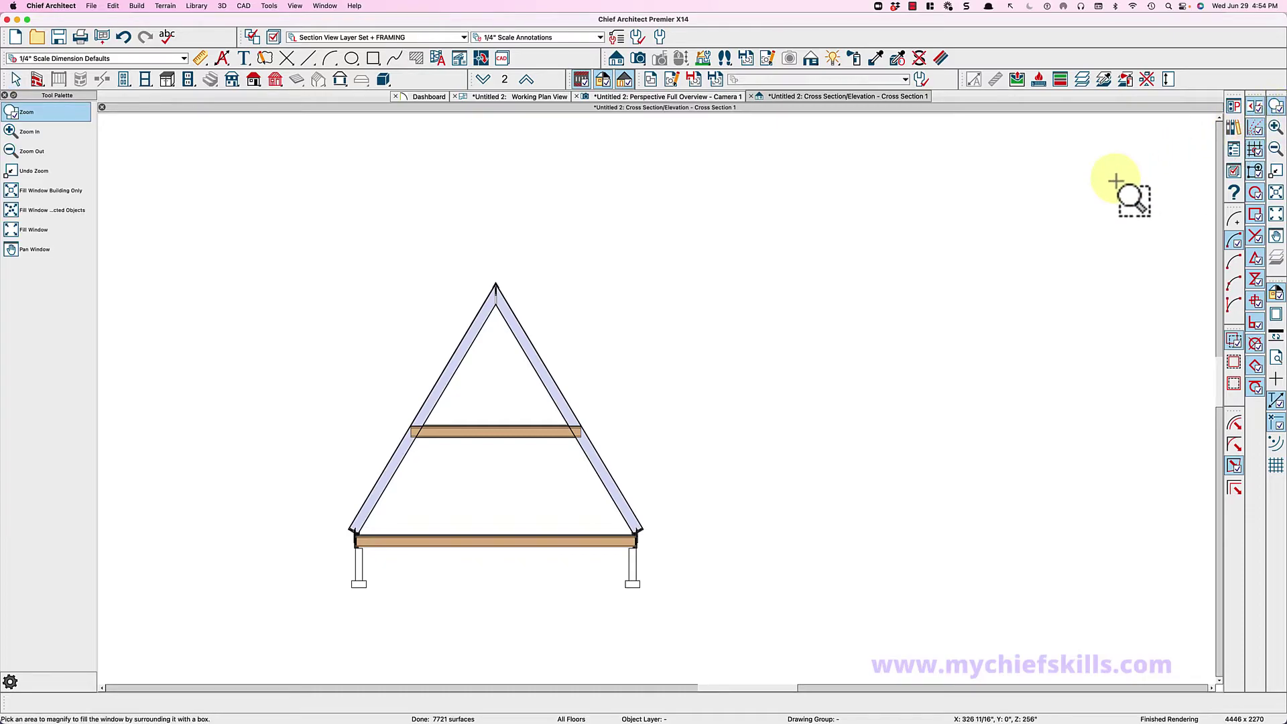
pyautogui.moveTo(341, 509); pyautogui.dragTo(374, 563)
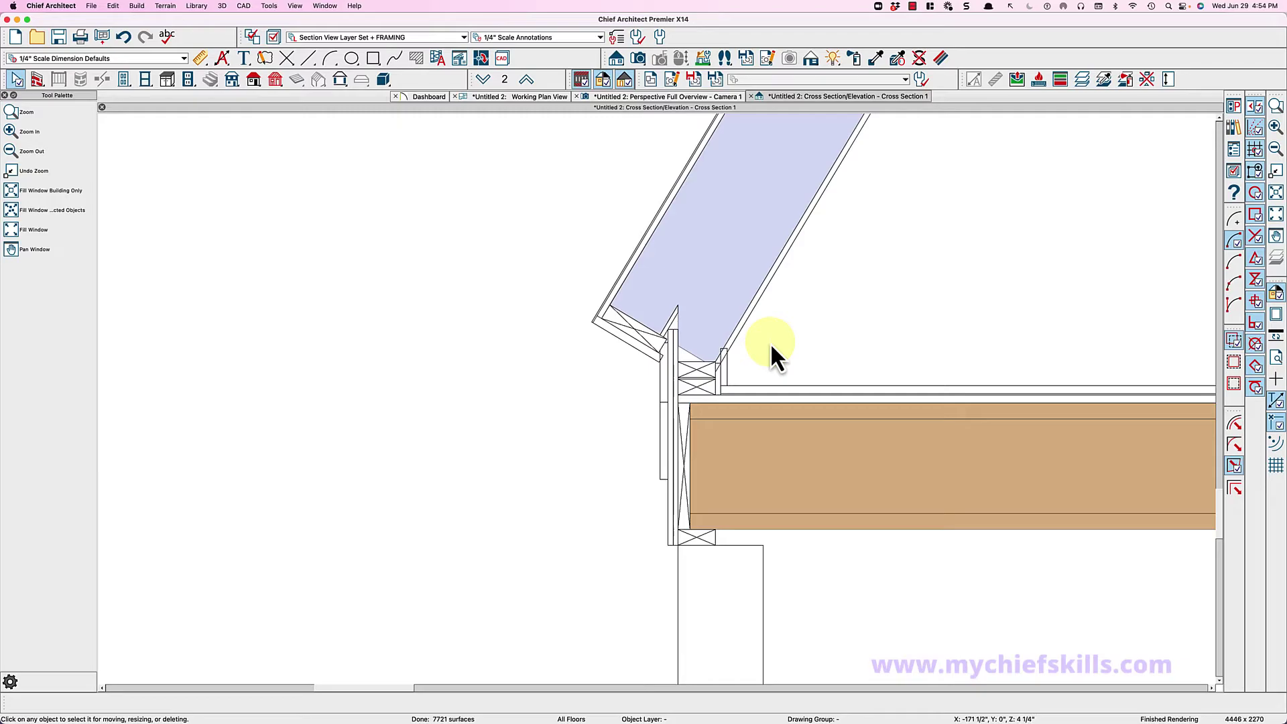
pyautogui.moveTo(865, 306); pyautogui.dragTo(714, 369)
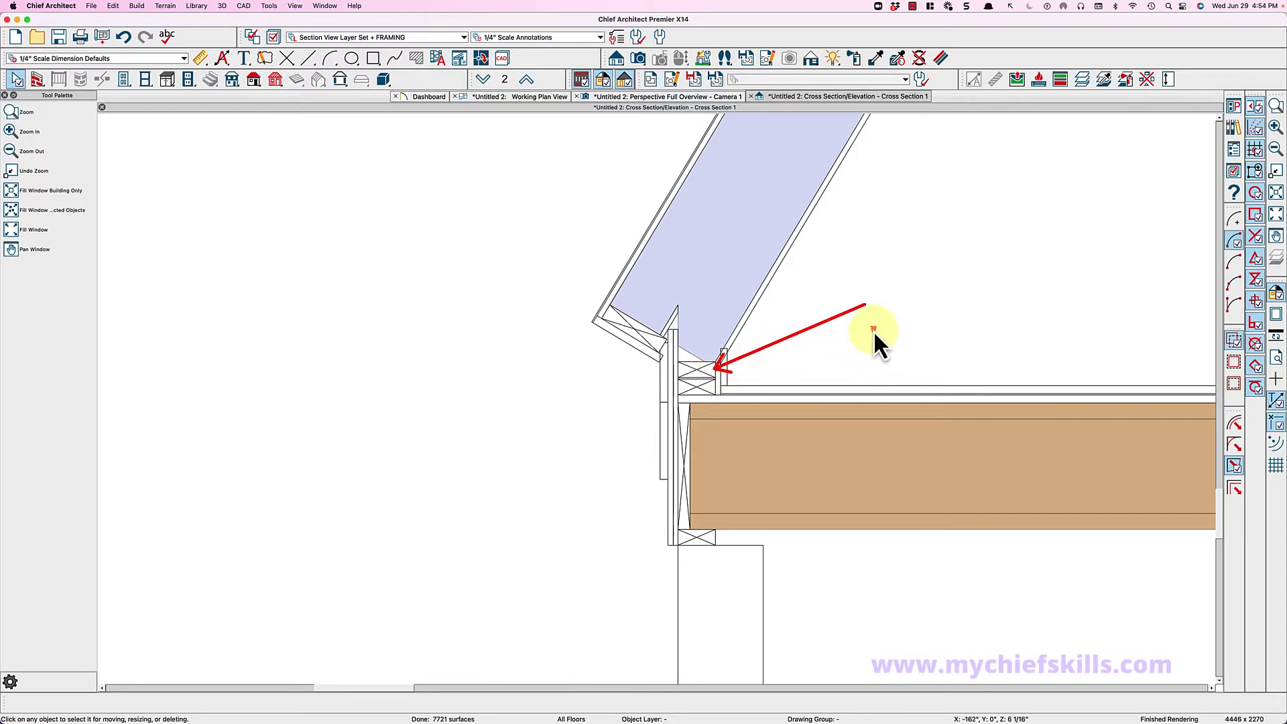
pyautogui.moveTo(875, 330); pyautogui.dragTo(874, 395)
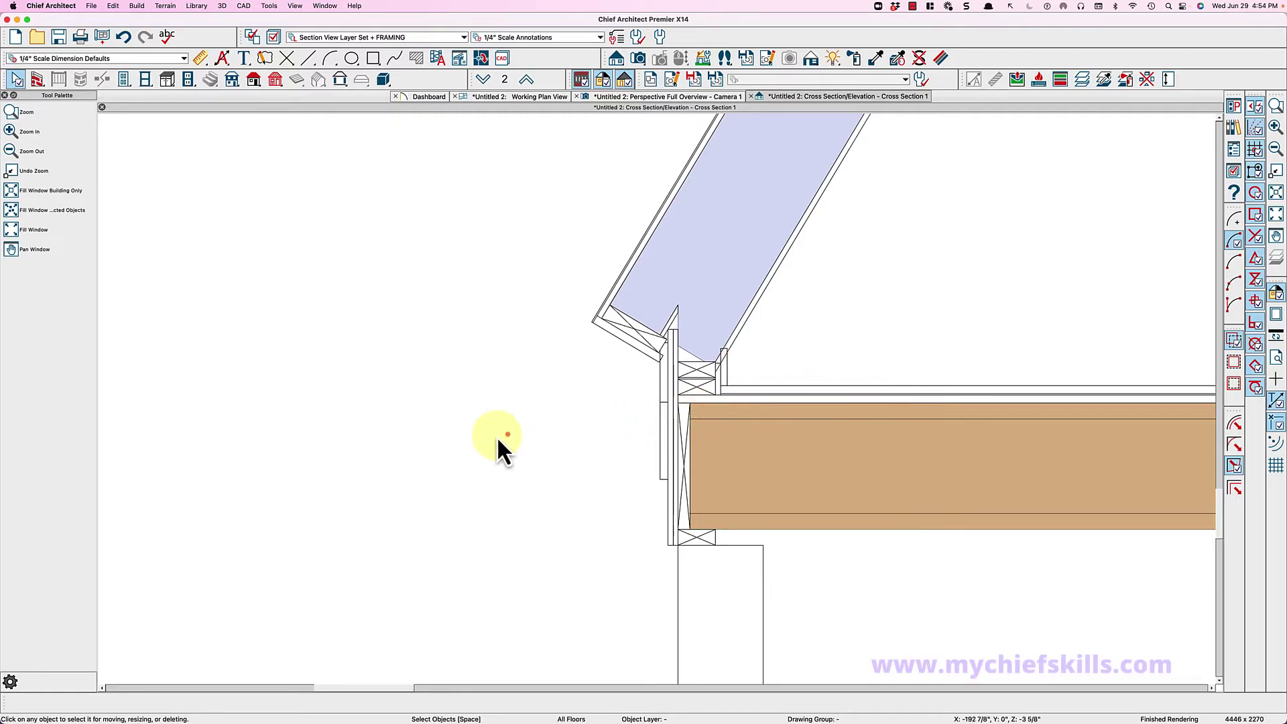
pyautogui.moveTo(598, 349)
pyautogui.mouseDown()
pyautogui.moveTo(641, 360)
pyautogui.moveTo(691, 317)
pyautogui.moveTo(638, 353)
pyautogui.mouseUp()
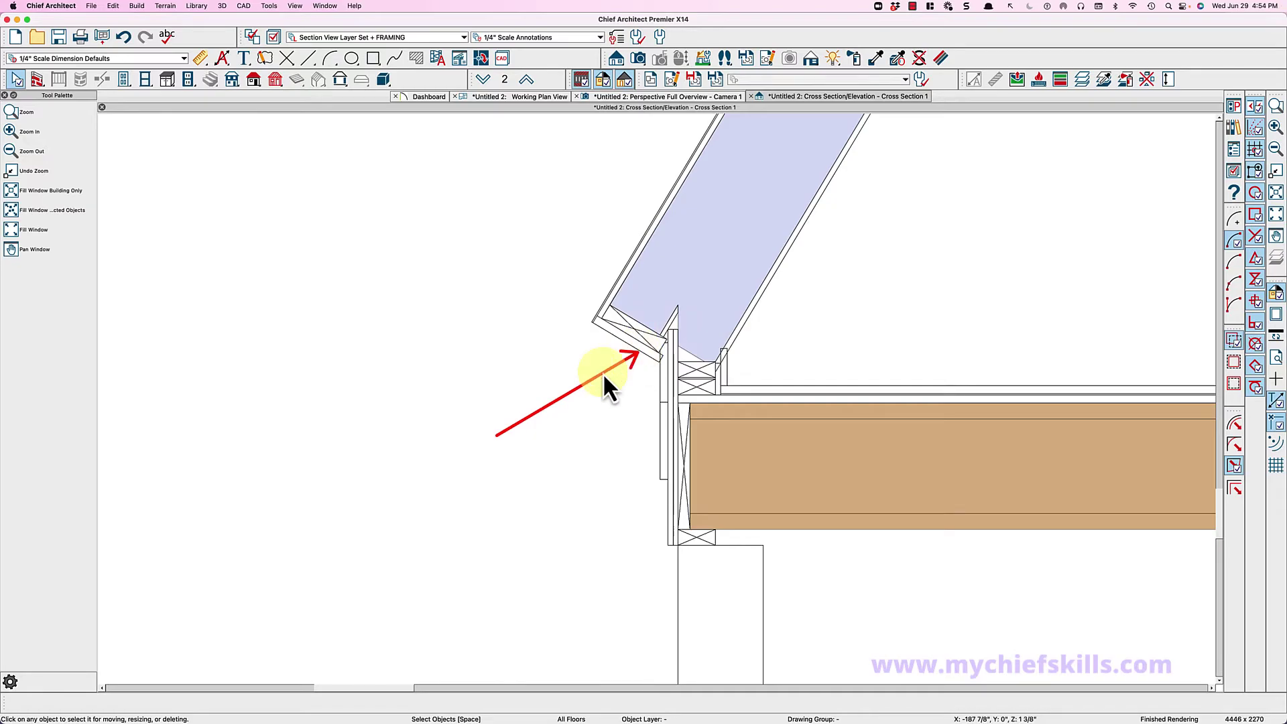
# Zoom out and center the whole A-frame cross section in view.
pyautogui.scroll(-2, 394, 428)
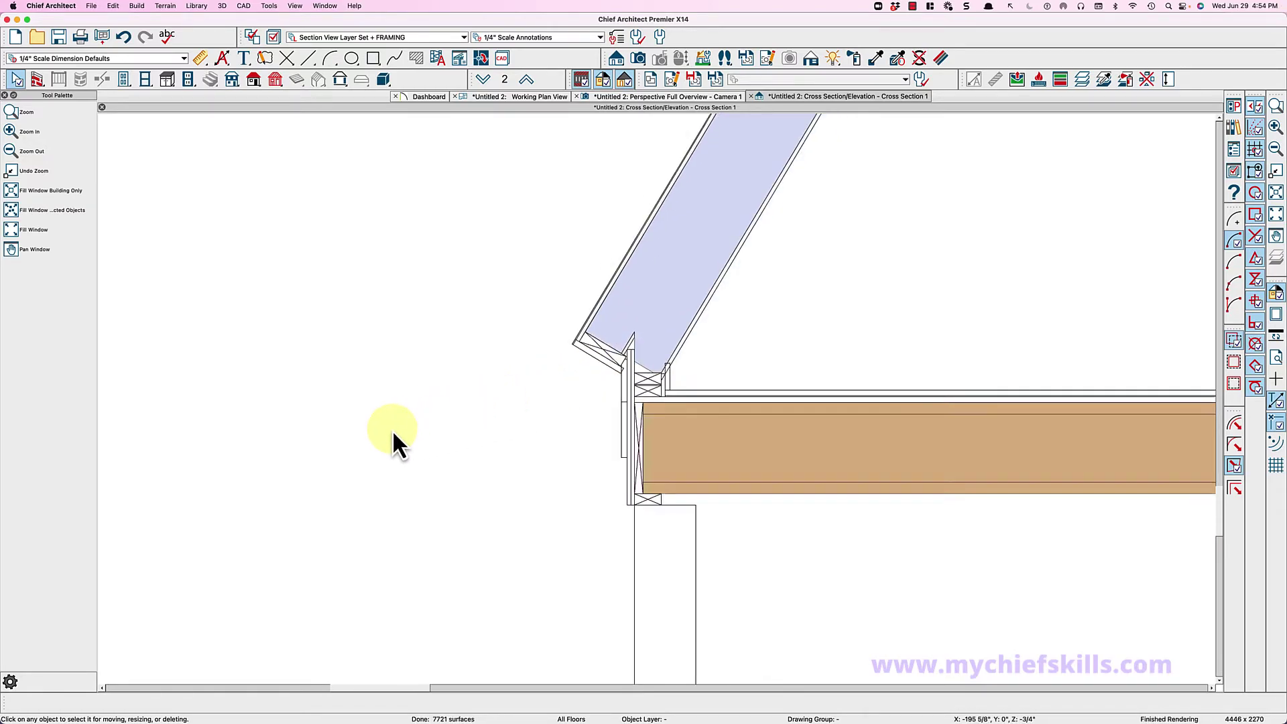
pyautogui.scroll(-3, 394, 432)
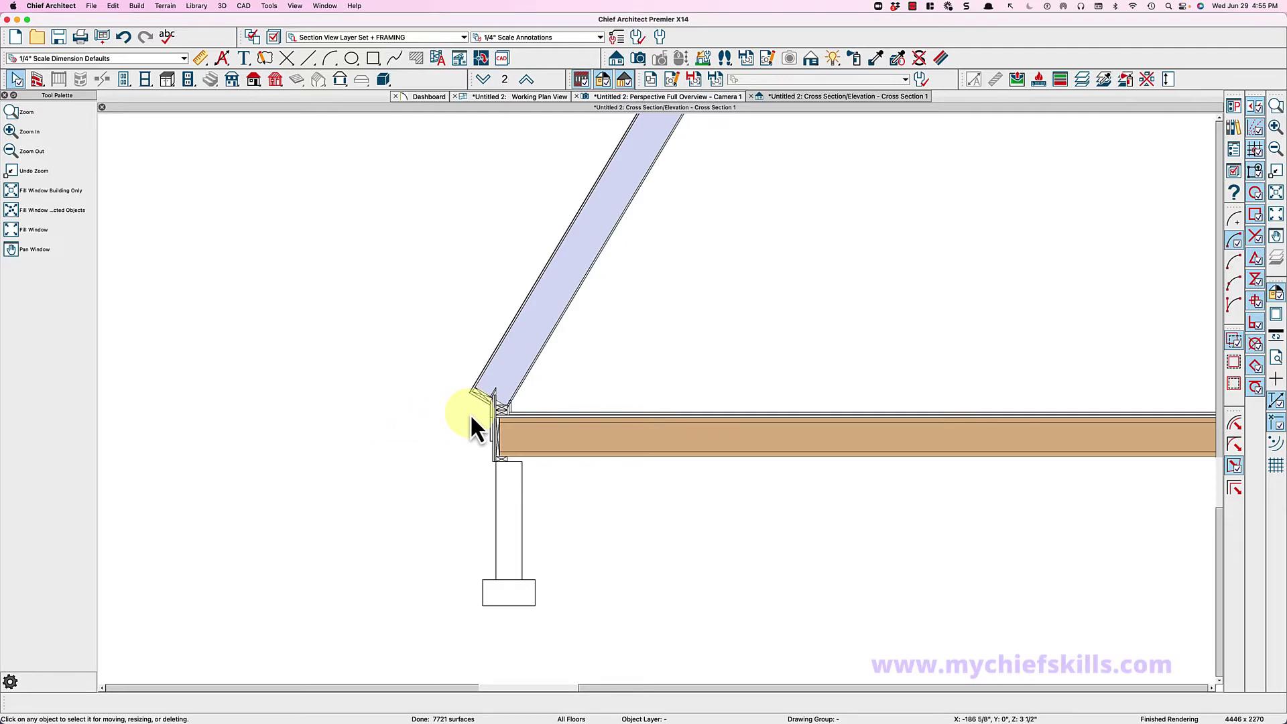
pyautogui.scroll(-1, 424, 472)
pyautogui.scroll(-2, 424, 472)
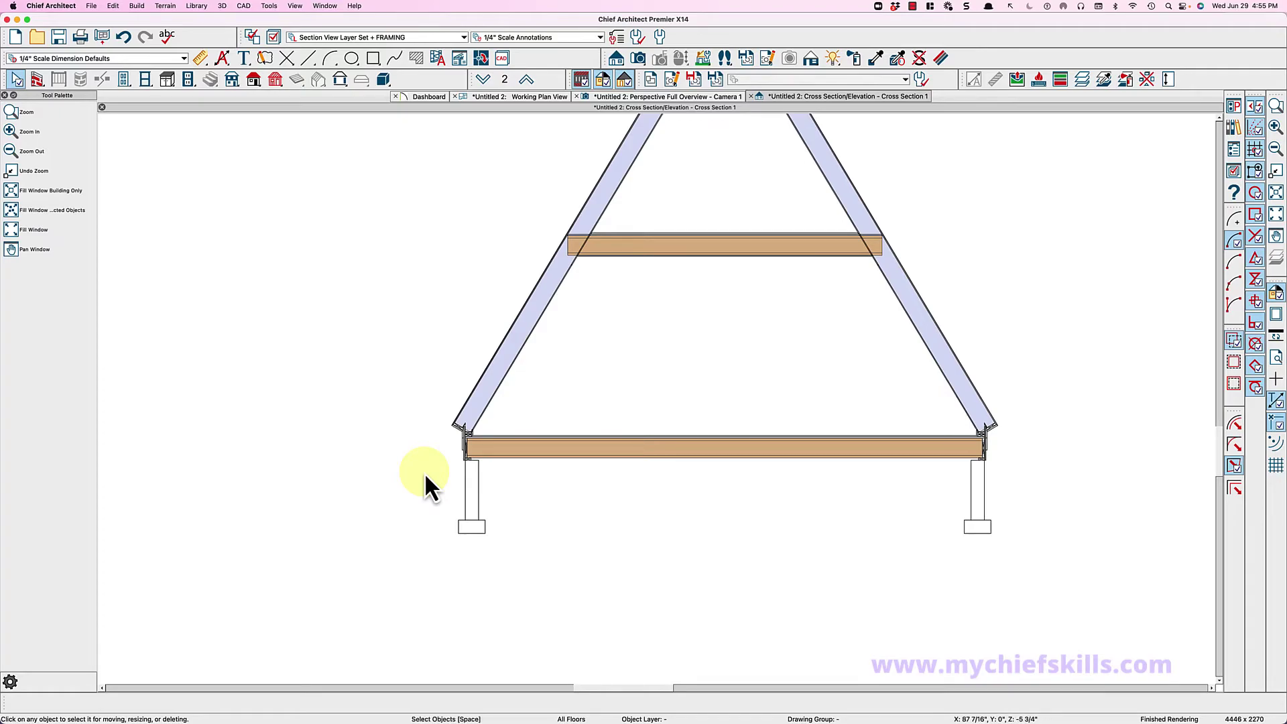
pyautogui.moveTo(724, 447); pyautogui.dragTo(734, 448, button='middle')
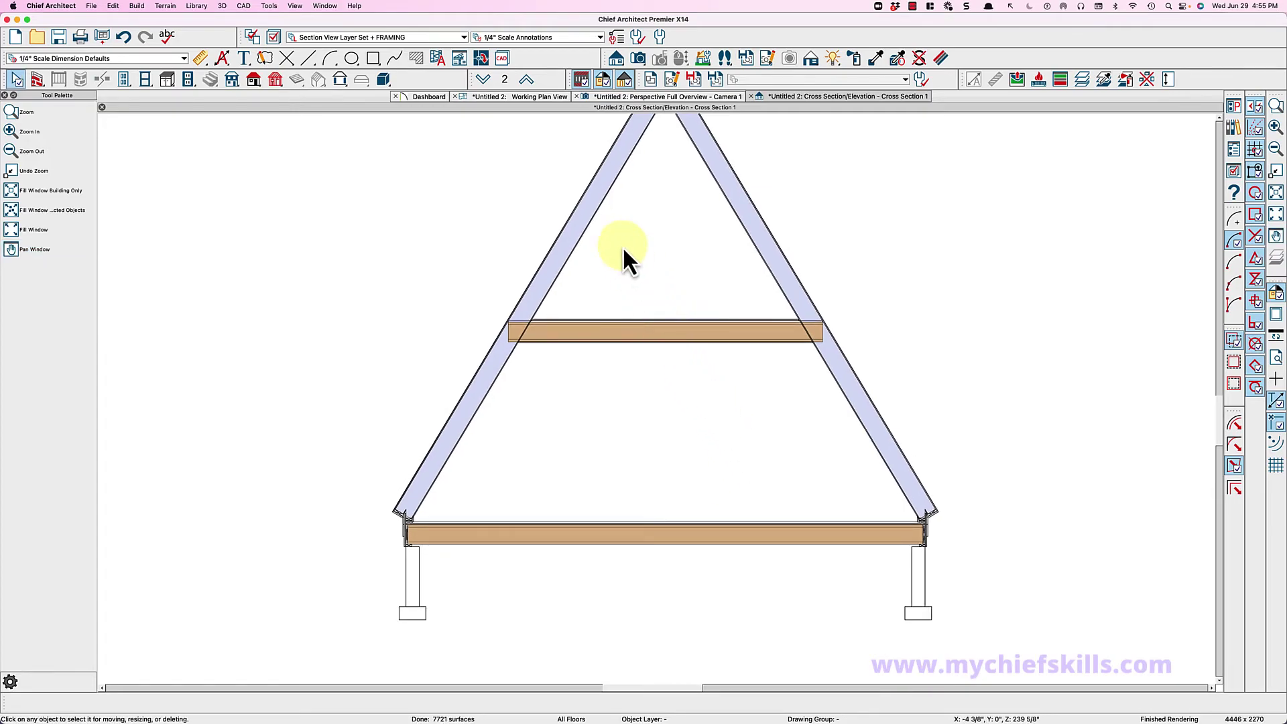
# In the 3D overview, inspect the upper room's Room Specification and close it unchanged.
pyautogui.click(542, 99)
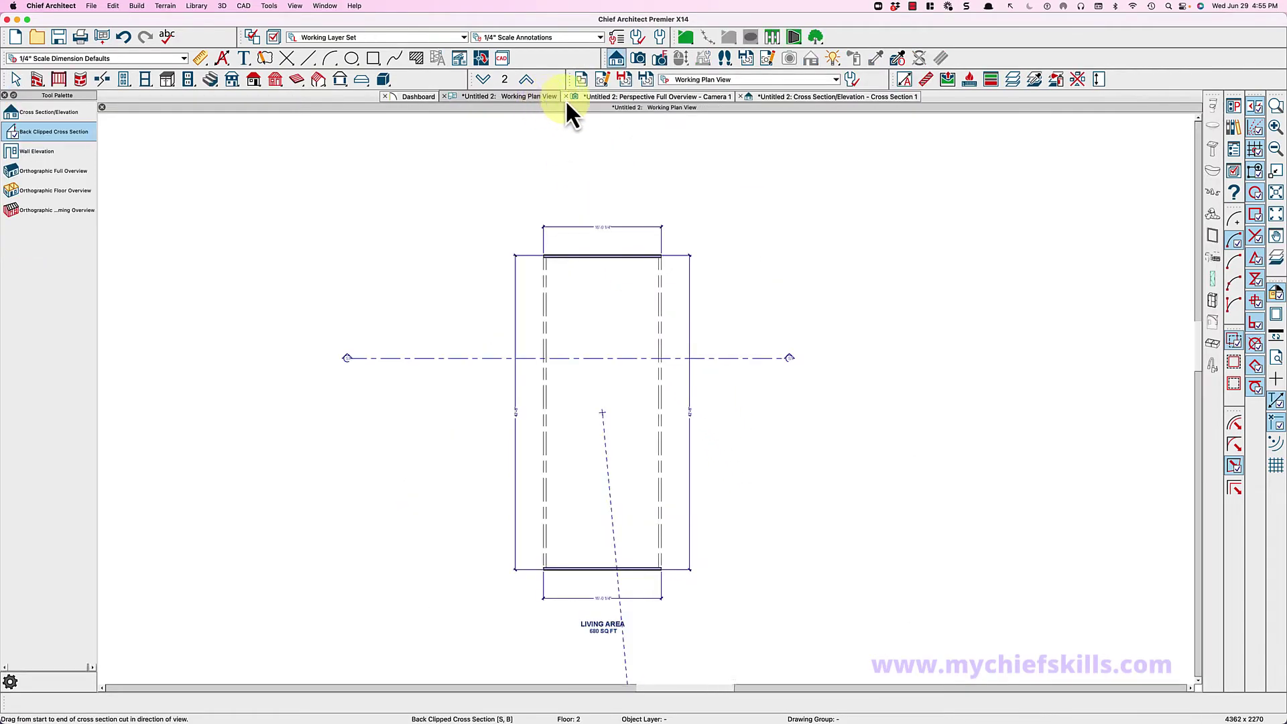
pyautogui.click(692, 98)
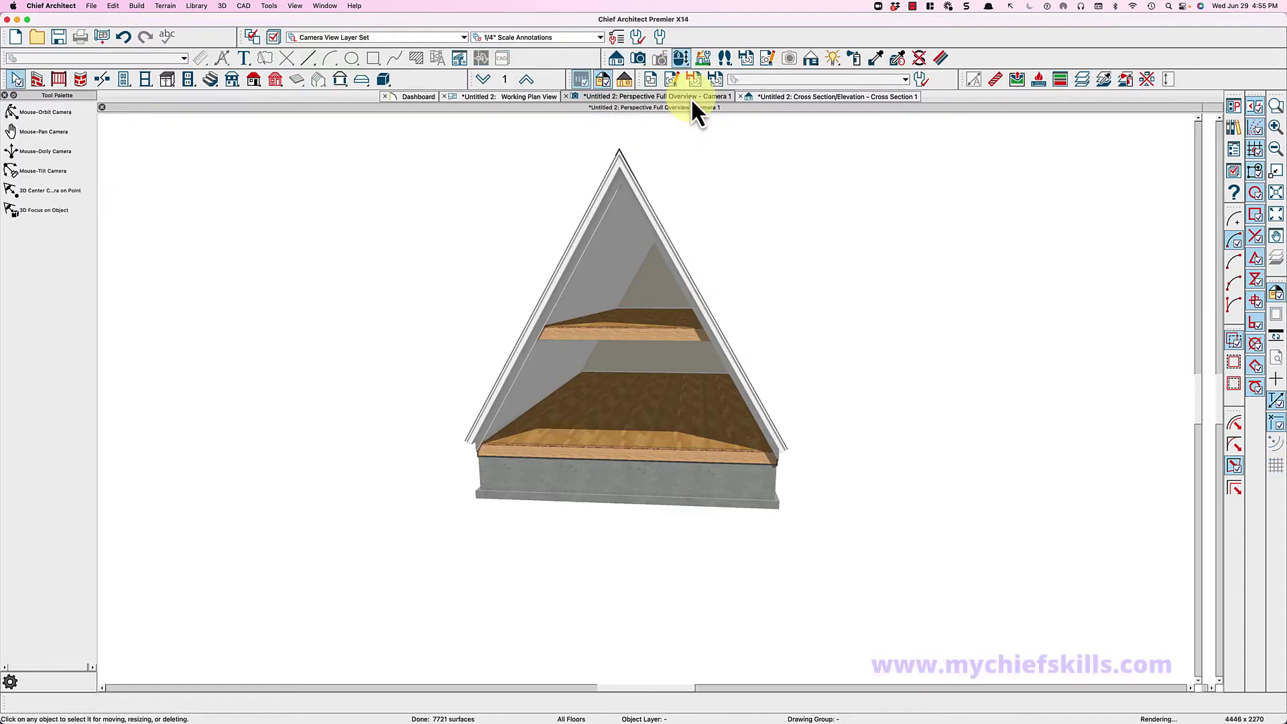
pyautogui.click(653, 321)
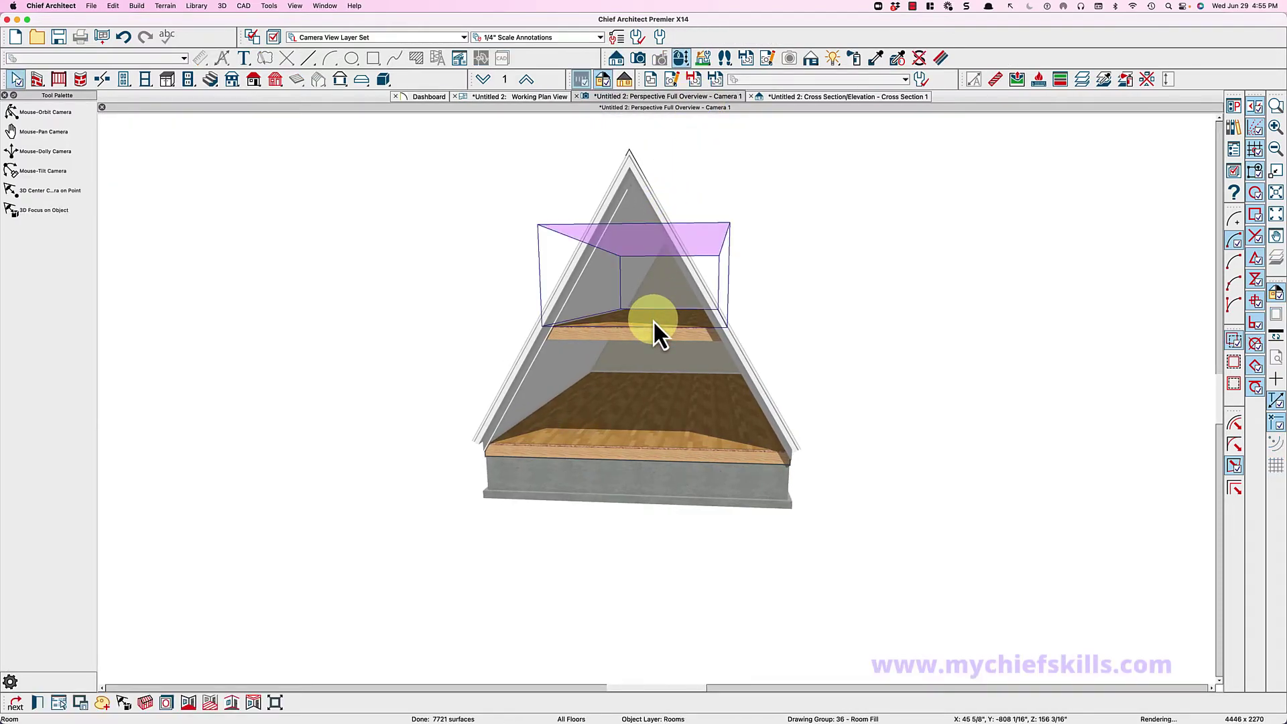
pyautogui.doubleClick(653, 322)
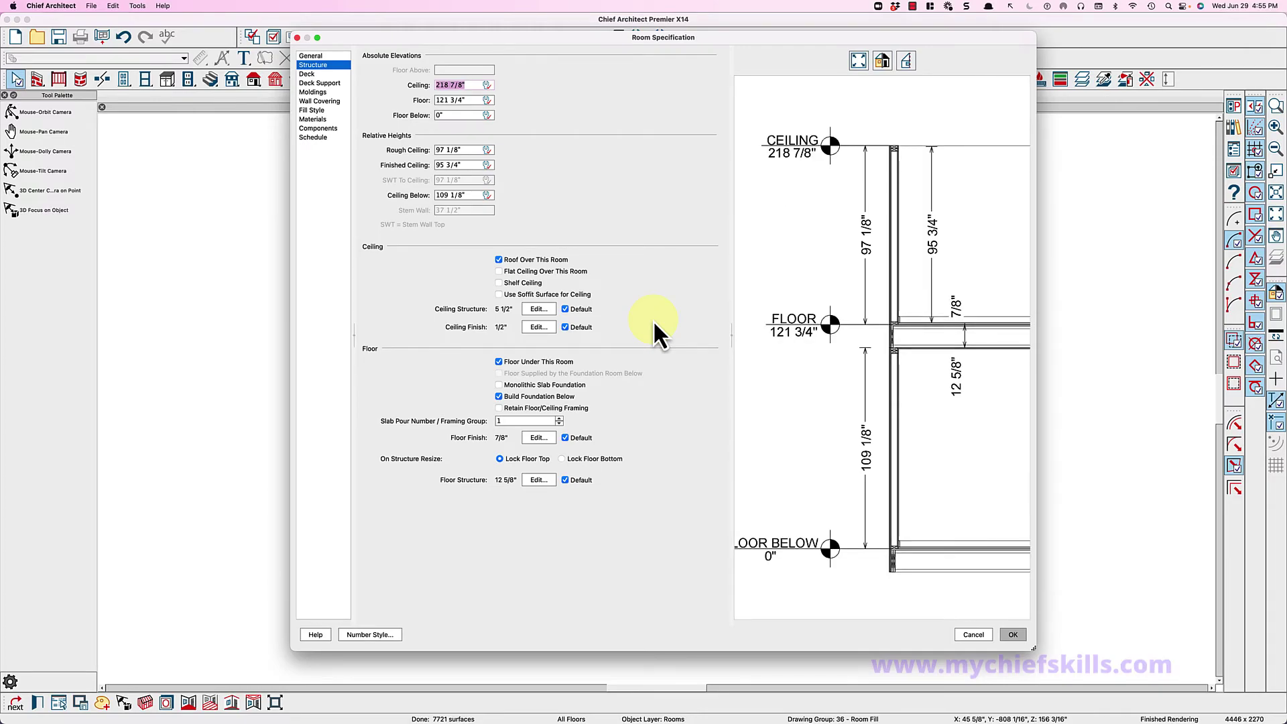
pyautogui.press('Return')
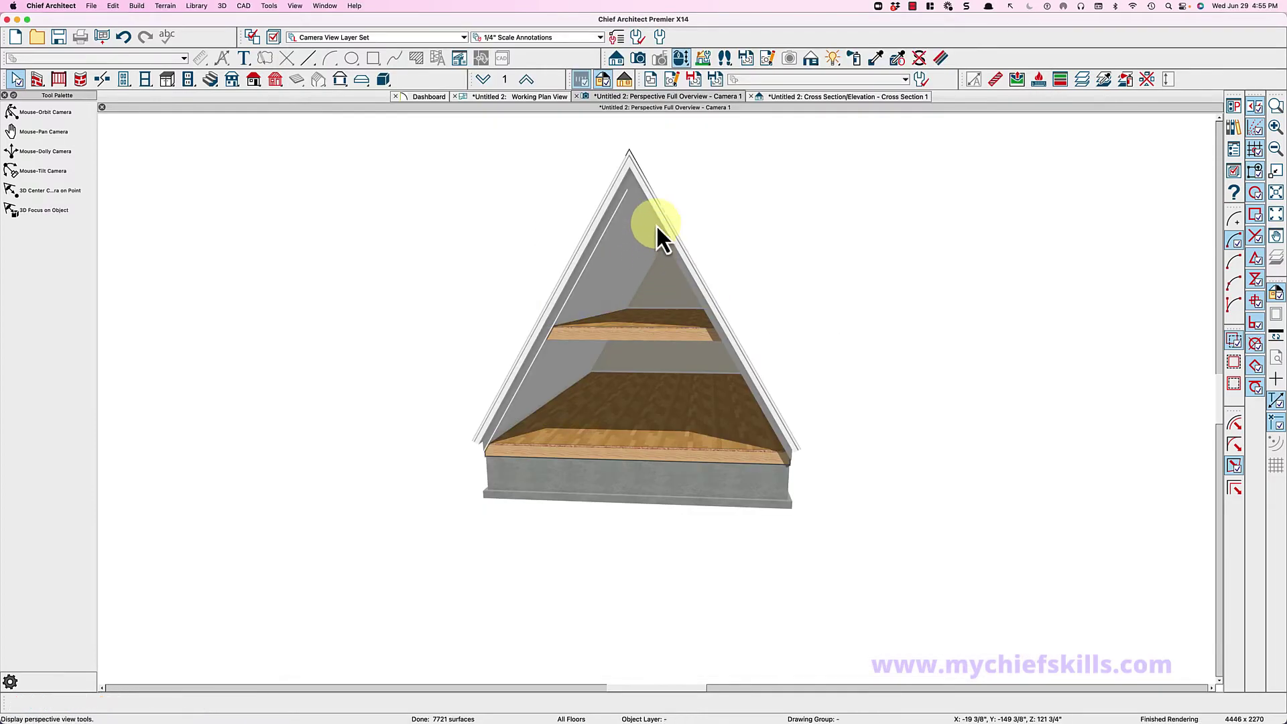
# In Default Settings, expand Floors and Rooms > Floor Levels and choose 2nd Floor.
pyautogui.click(661, 37)
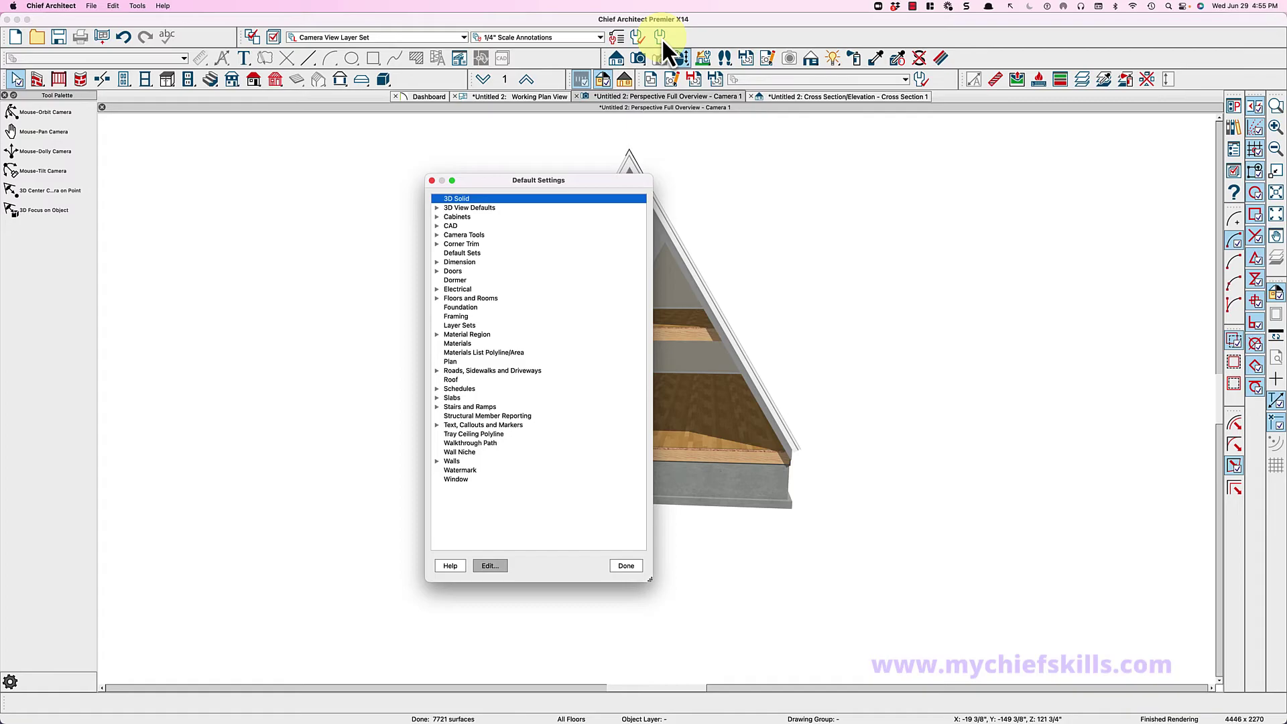
pyautogui.click(437, 299)
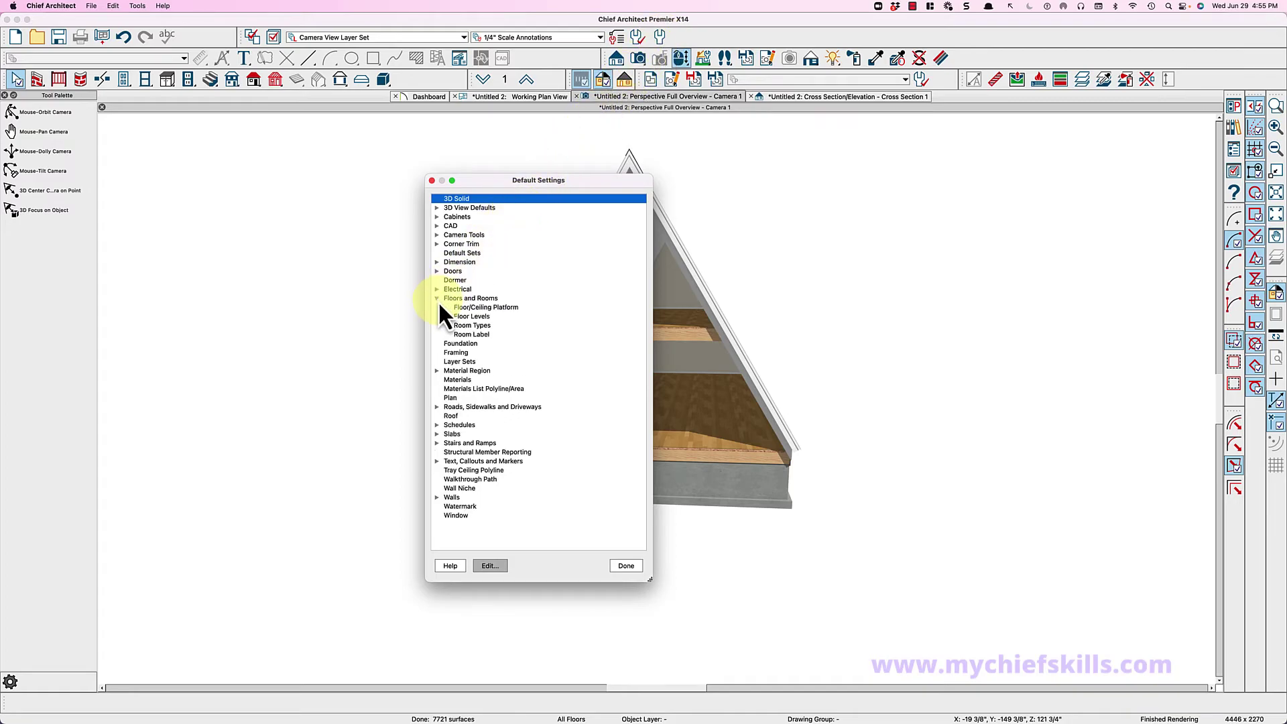
pyautogui.click(446, 316)
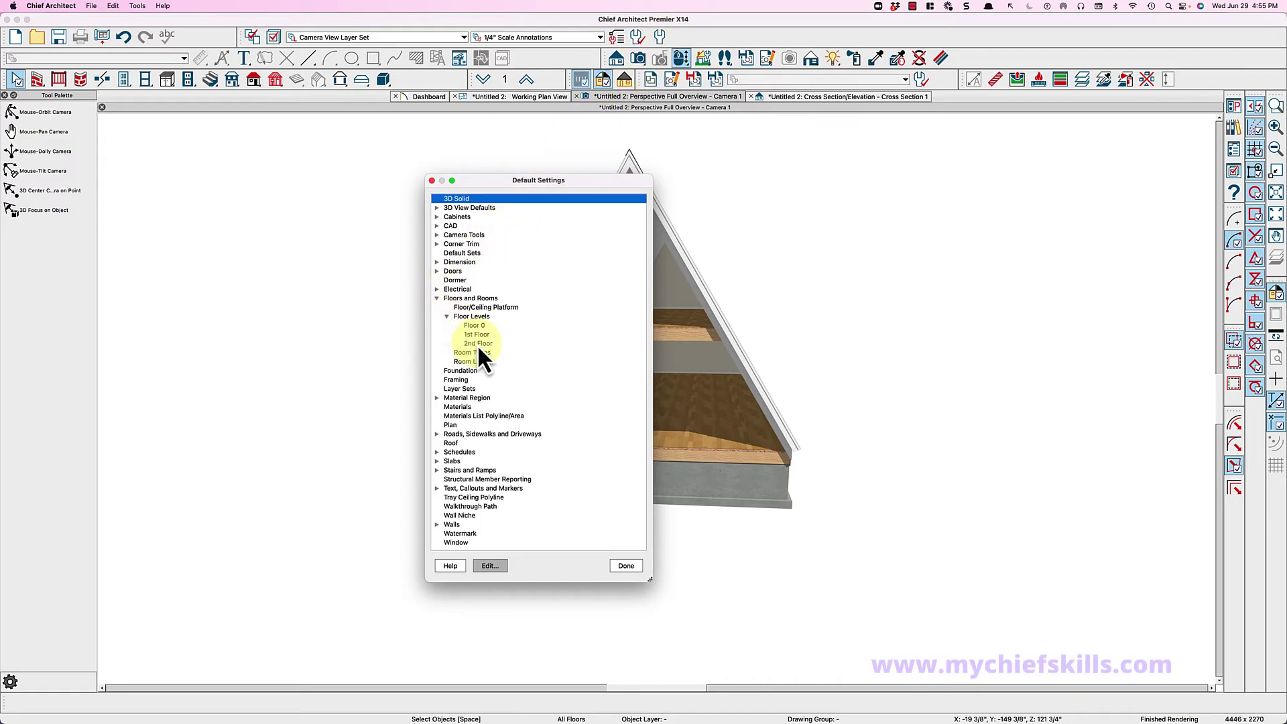
pyautogui.click(477, 344)
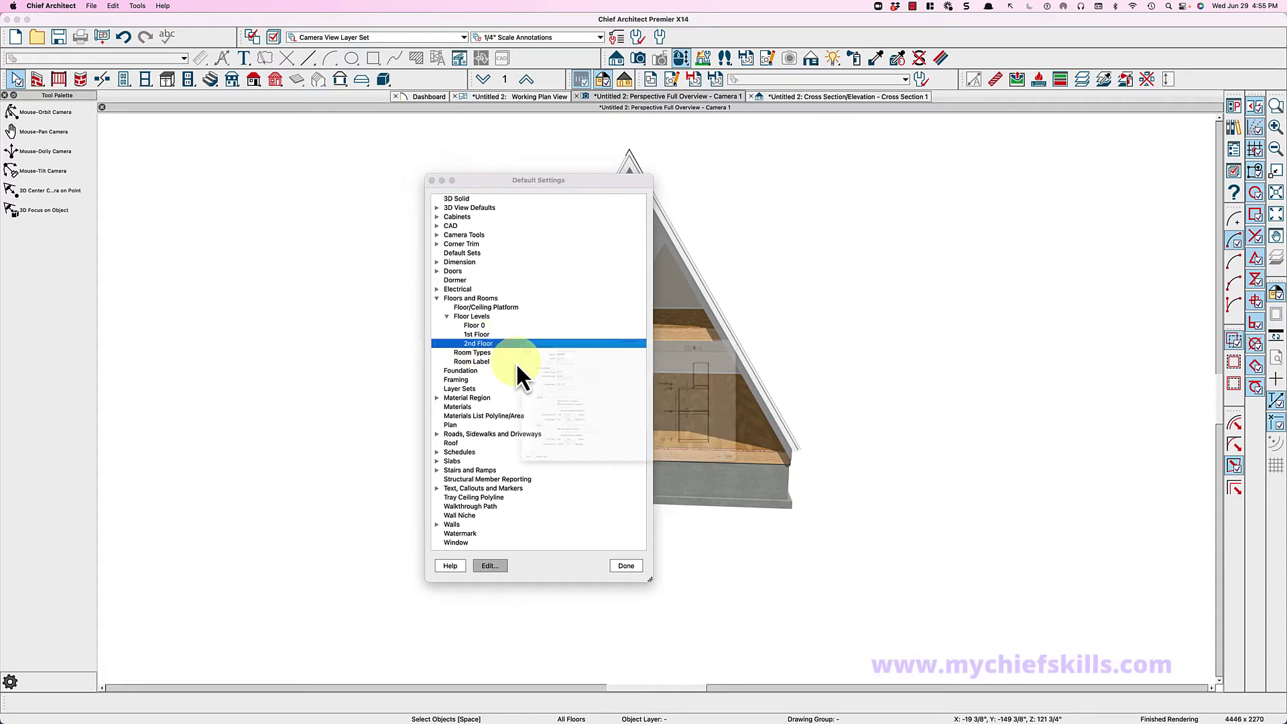
# Set the 2nd Floor default structure to 11 1/4" Lumber fir framing under 3/4" OSB, 12" total.
pyautogui.press('Return')
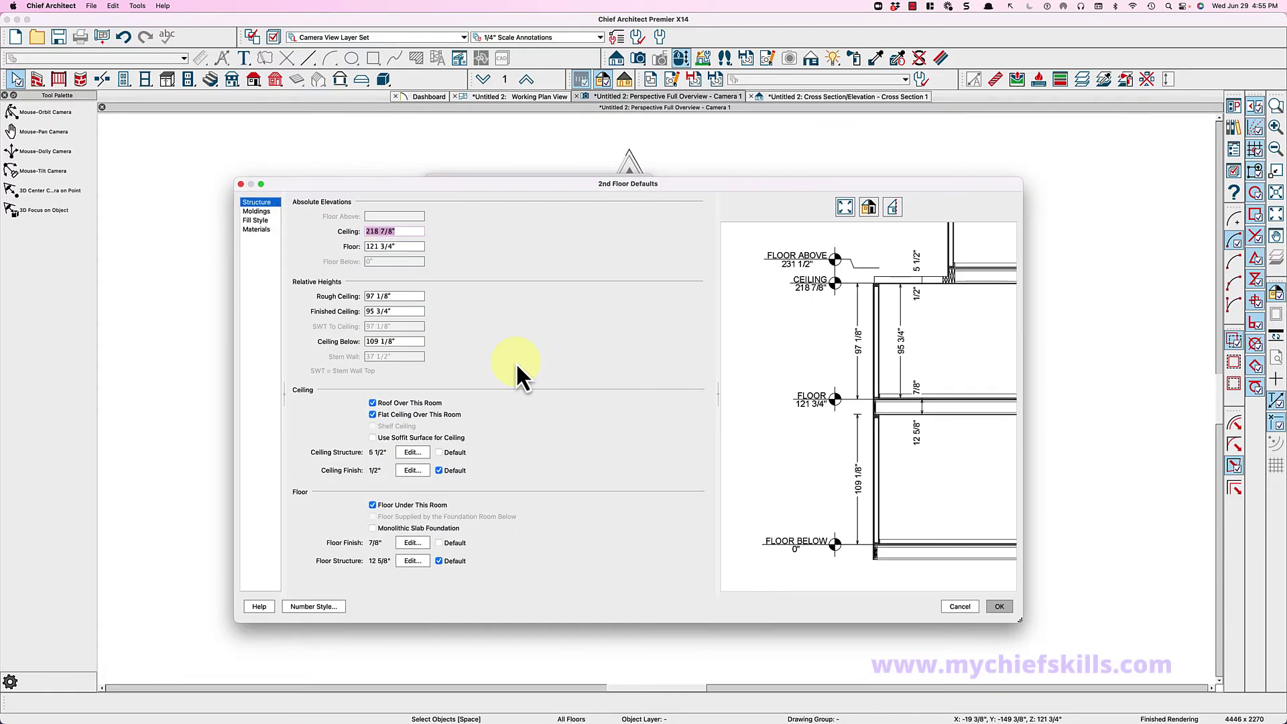
pyautogui.click(411, 561)
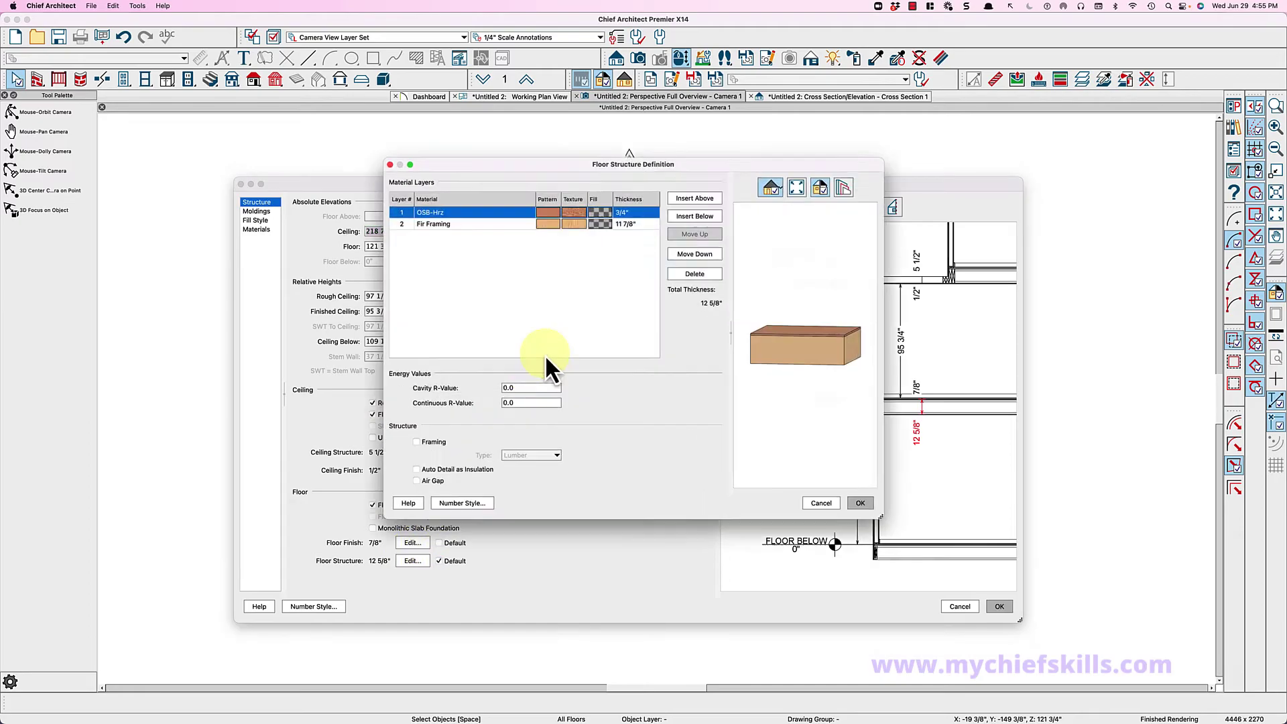
pyautogui.click(630, 223)
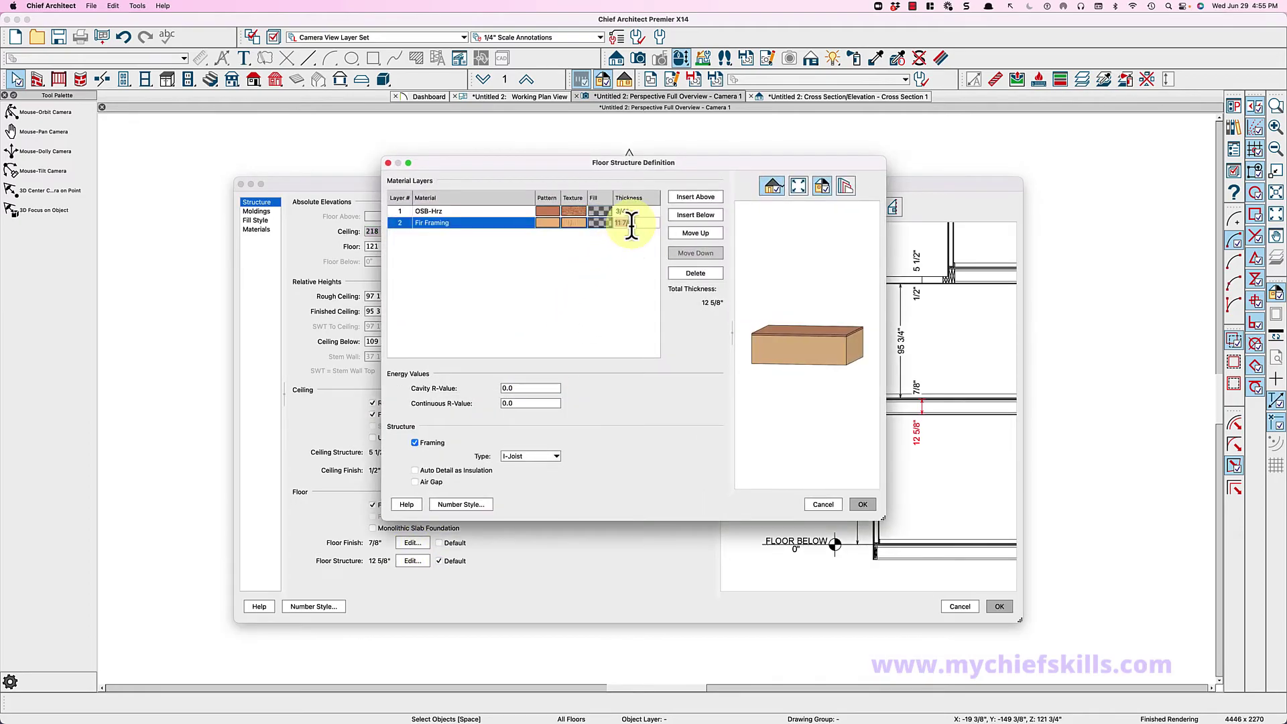
pyautogui.write('11.25')
pyautogui.press('Tab')
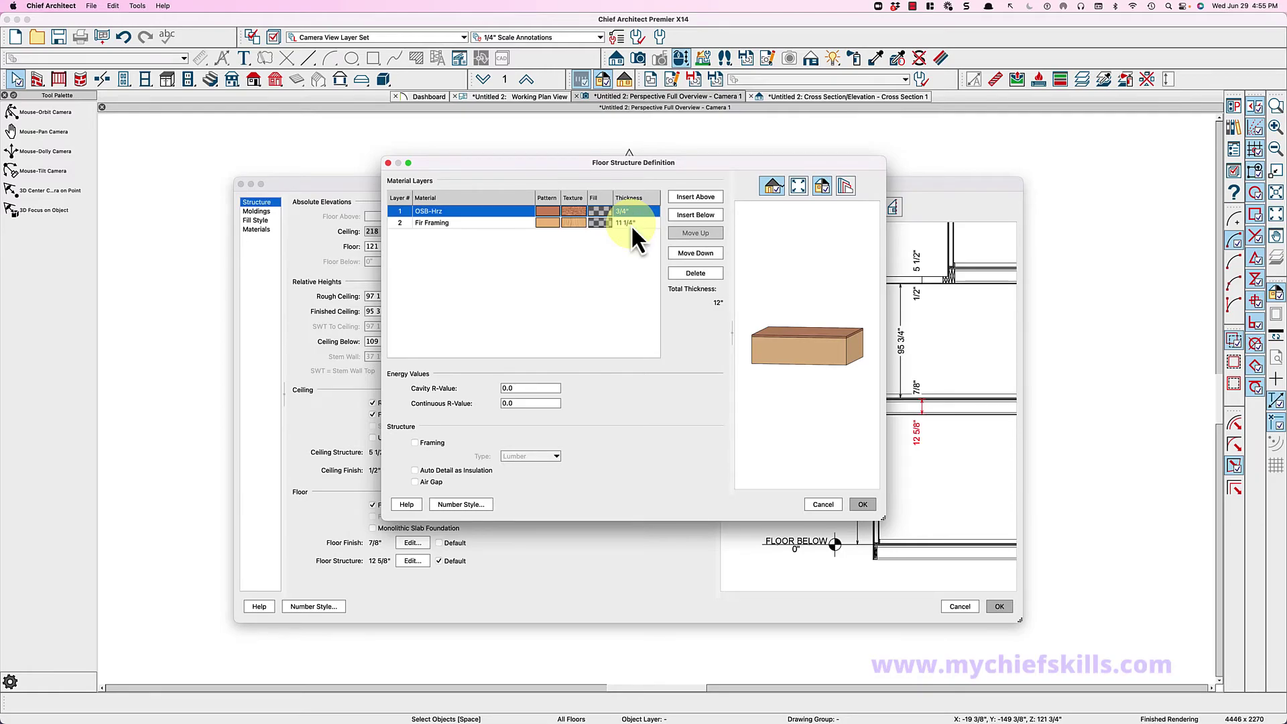
pyautogui.click(492, 224)
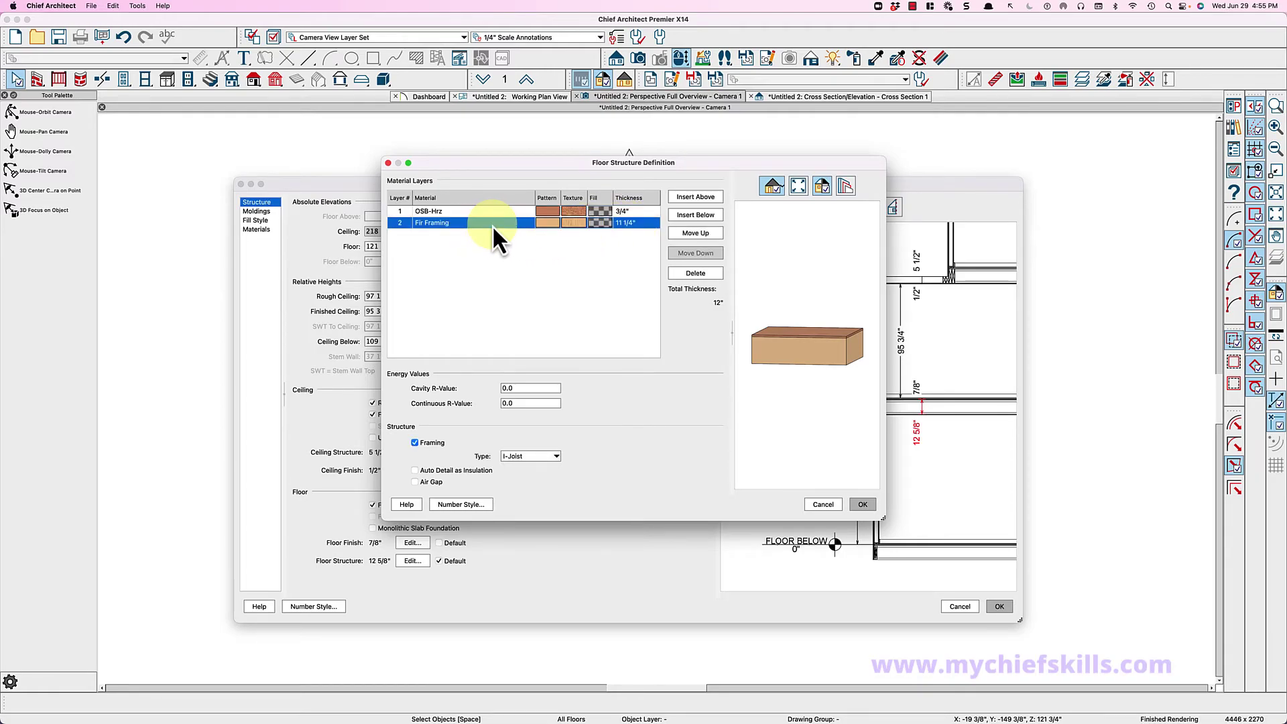
pyautogui.click(511, 456)
pyautogui.click(512, 448)
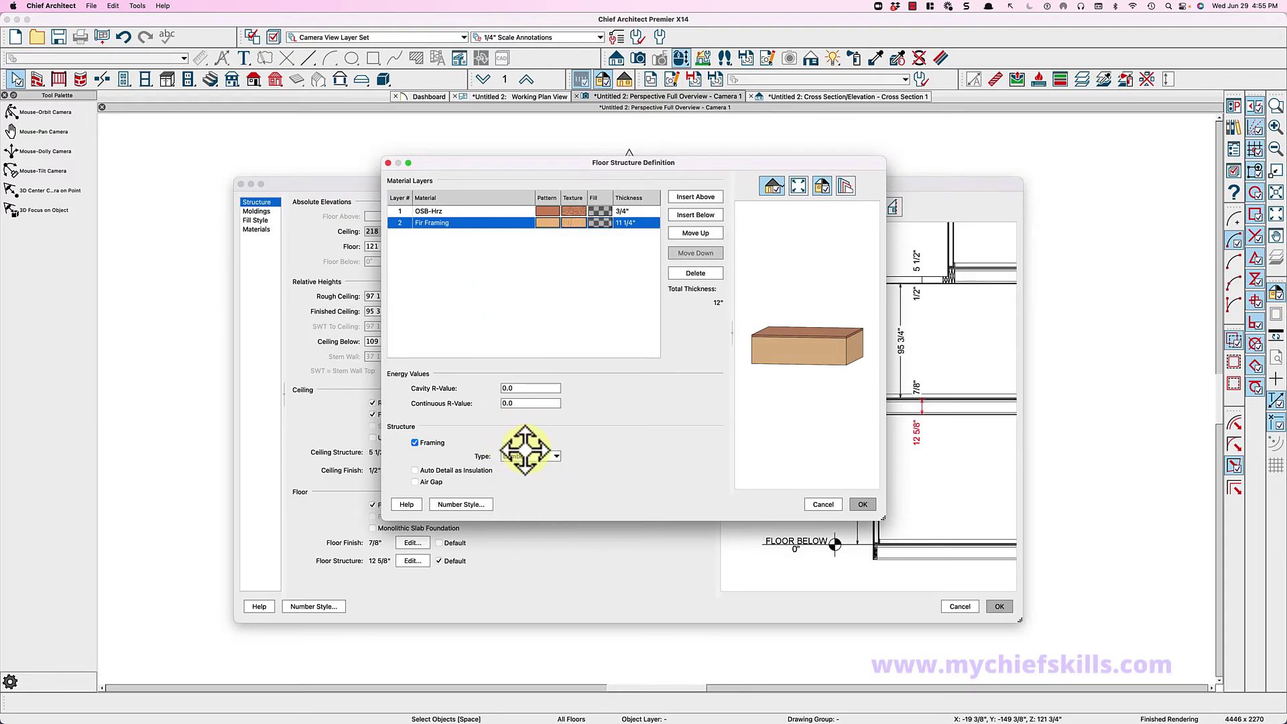
pyautogui.click(865, 505)
pyautogui.click(1000, 608)
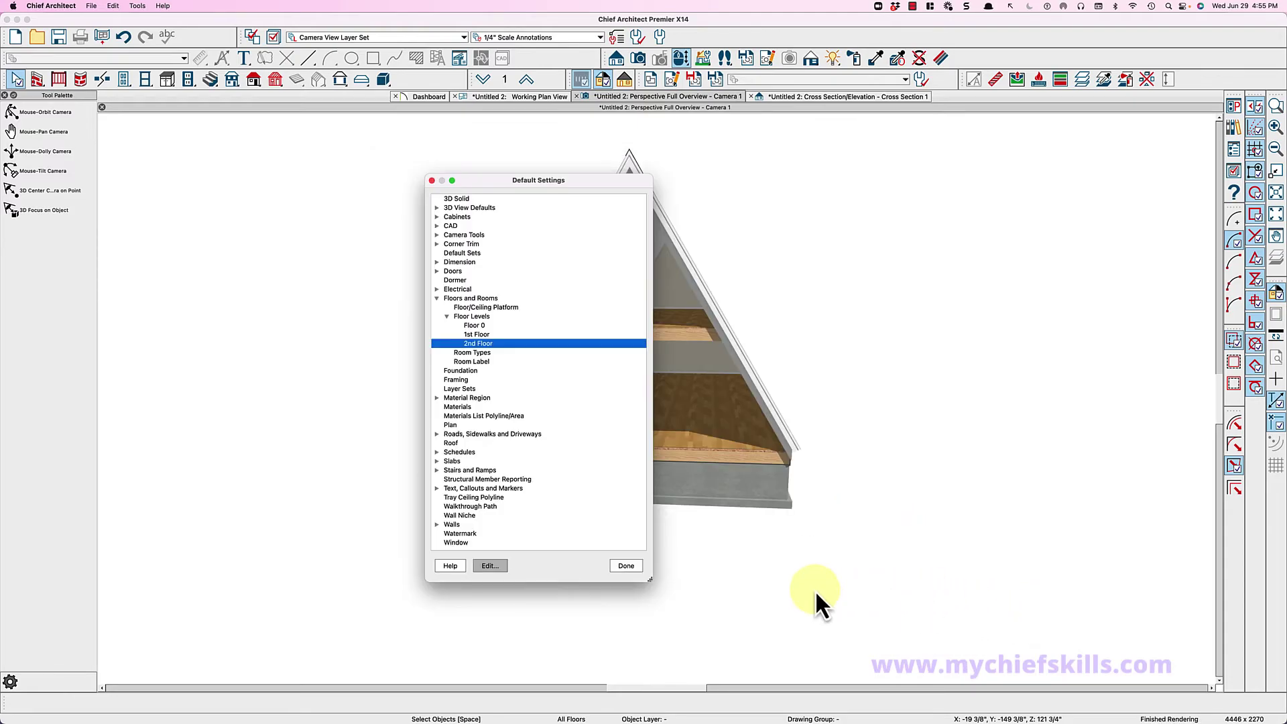
# Check the deeper loft floor framing in the cross section, then return to the working plan view.
pyautogui.click(626, 566)
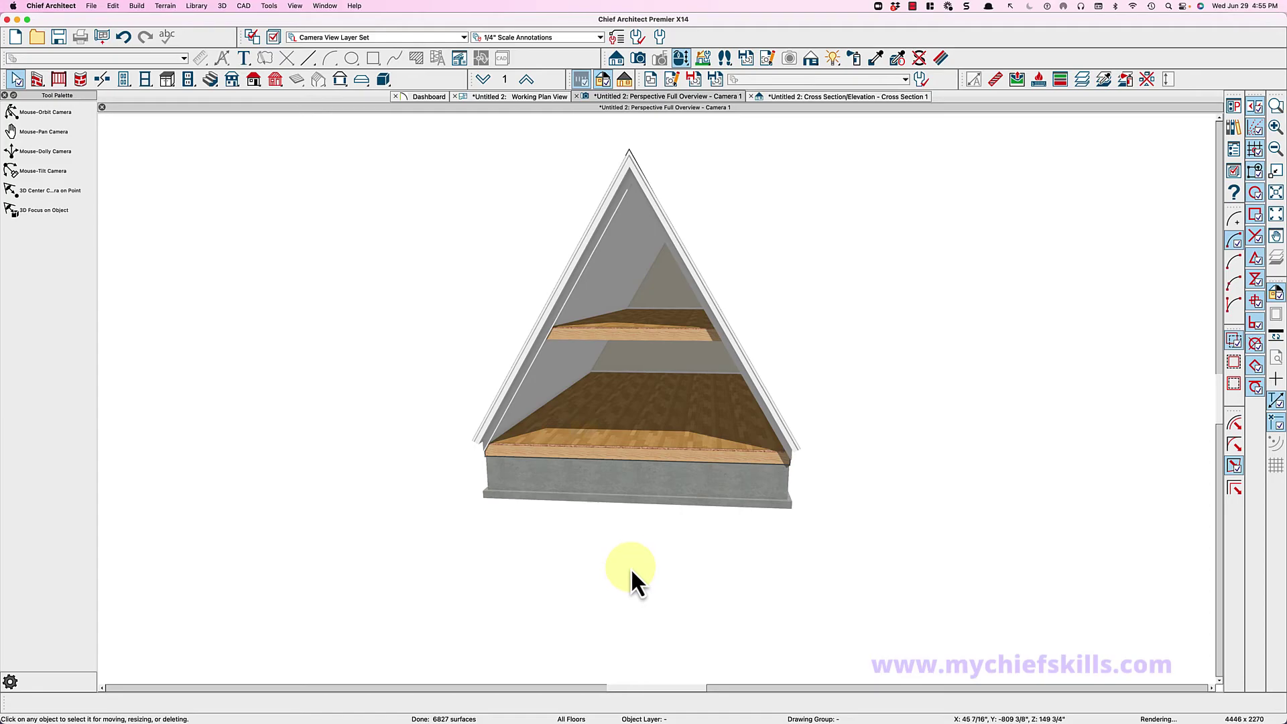
pyautogui.click(835, 97)
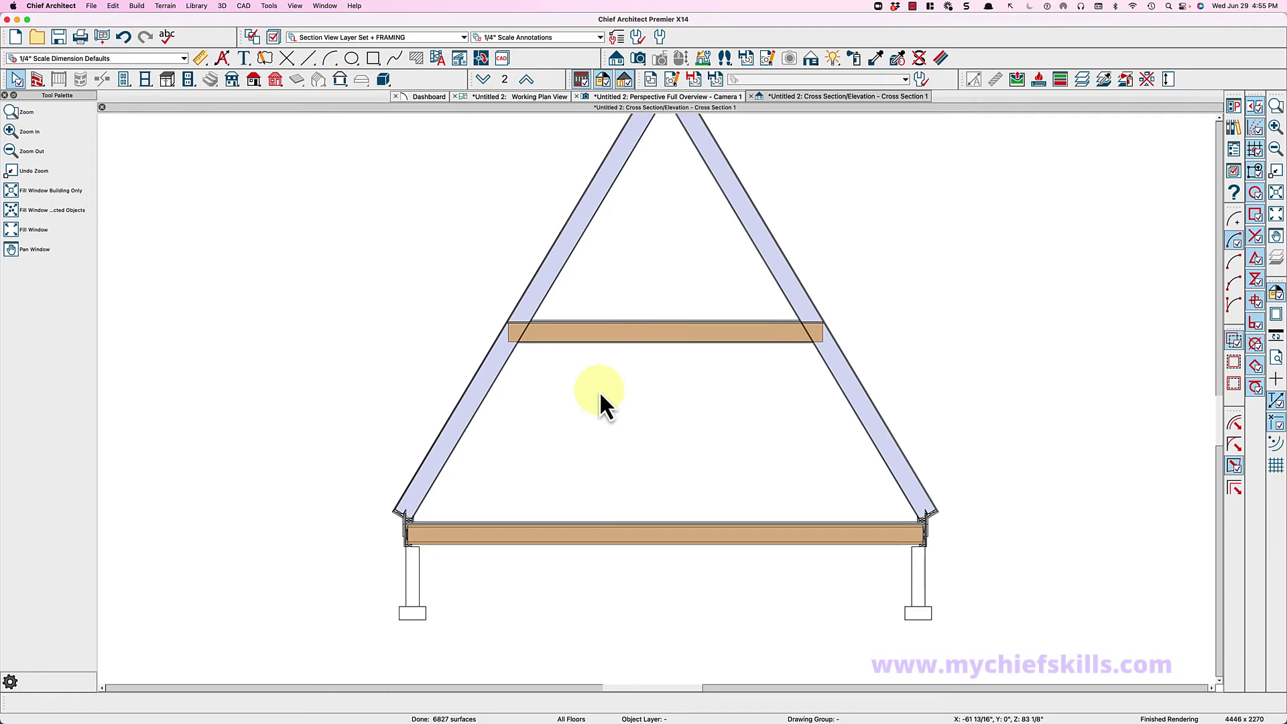
pyautogui.scroll(-3, 577, 448)
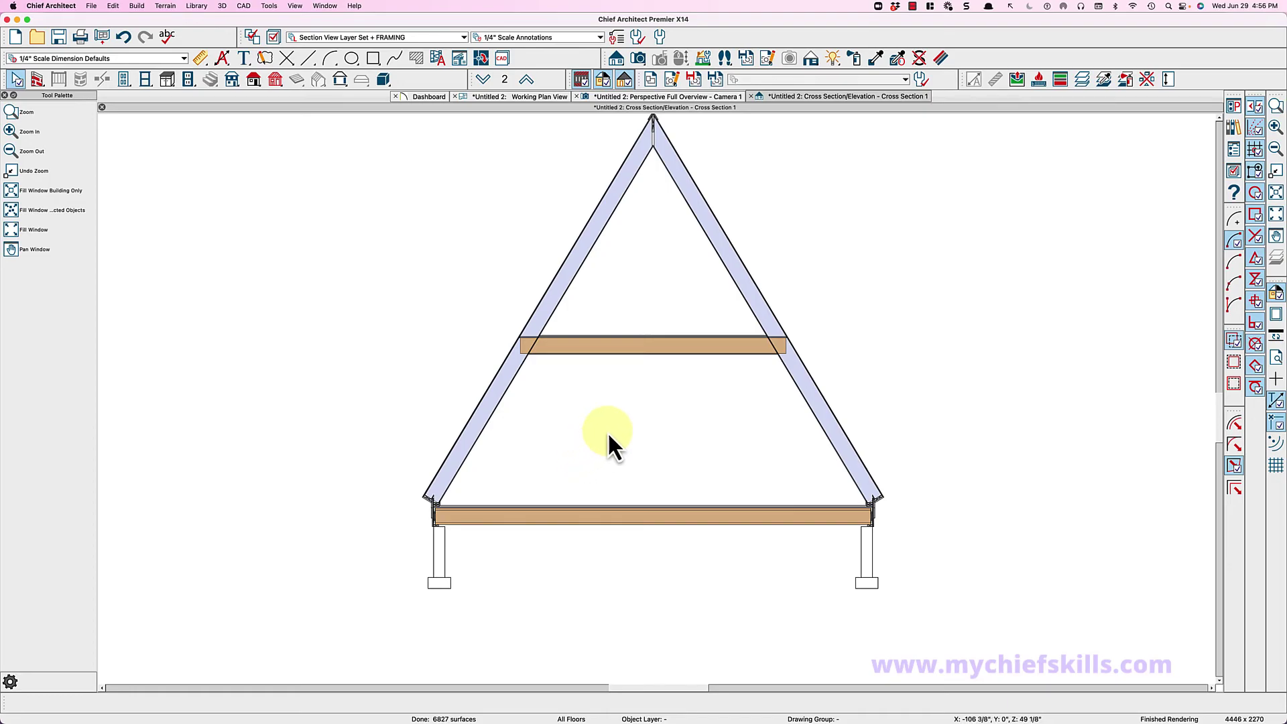
pyautogui.click(534, 97)
# Draw a straight interior wall along the first floor's left side and view it in cross section.
pyautogui.press('space')
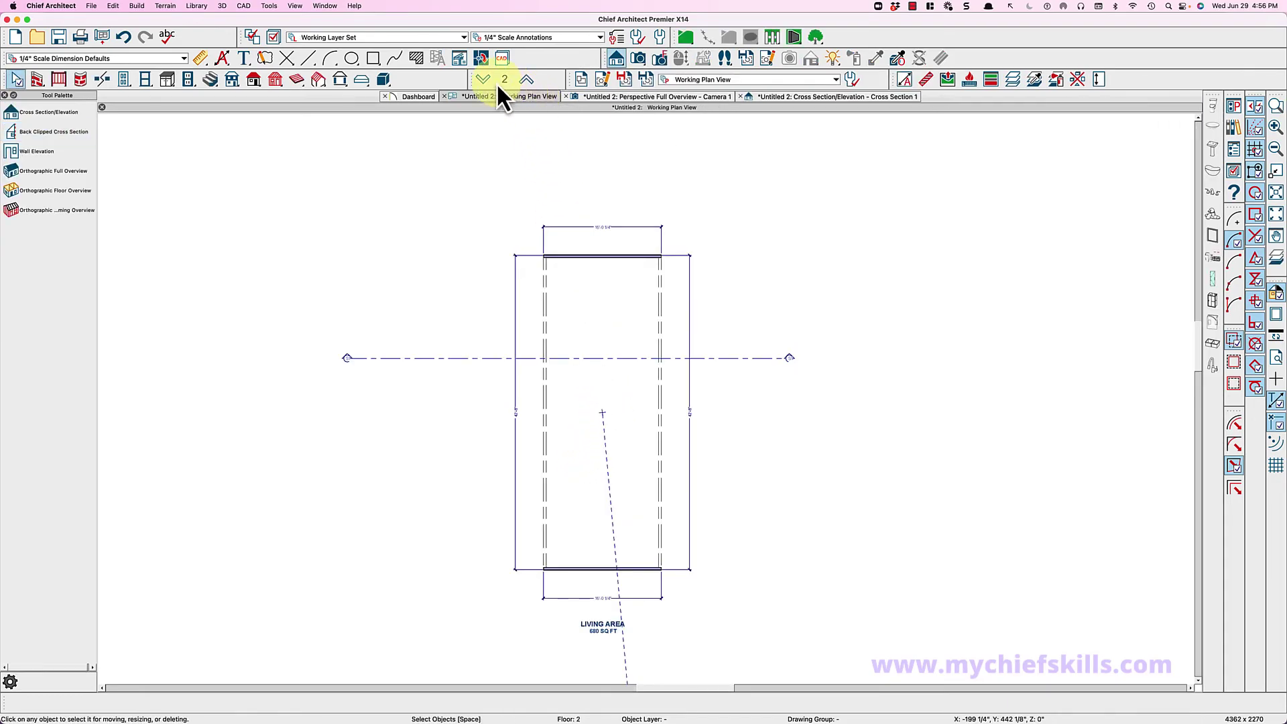
pyautogui.click(482, 78)
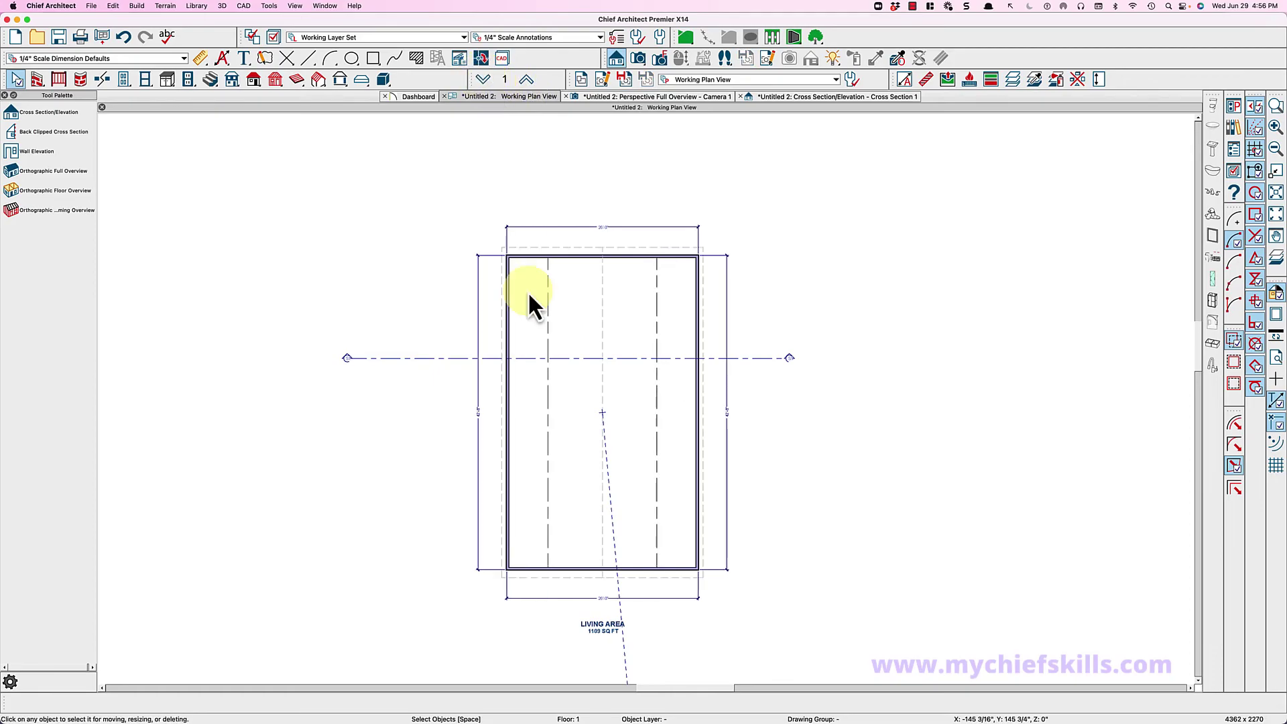
pyautogui.click(38, 80)
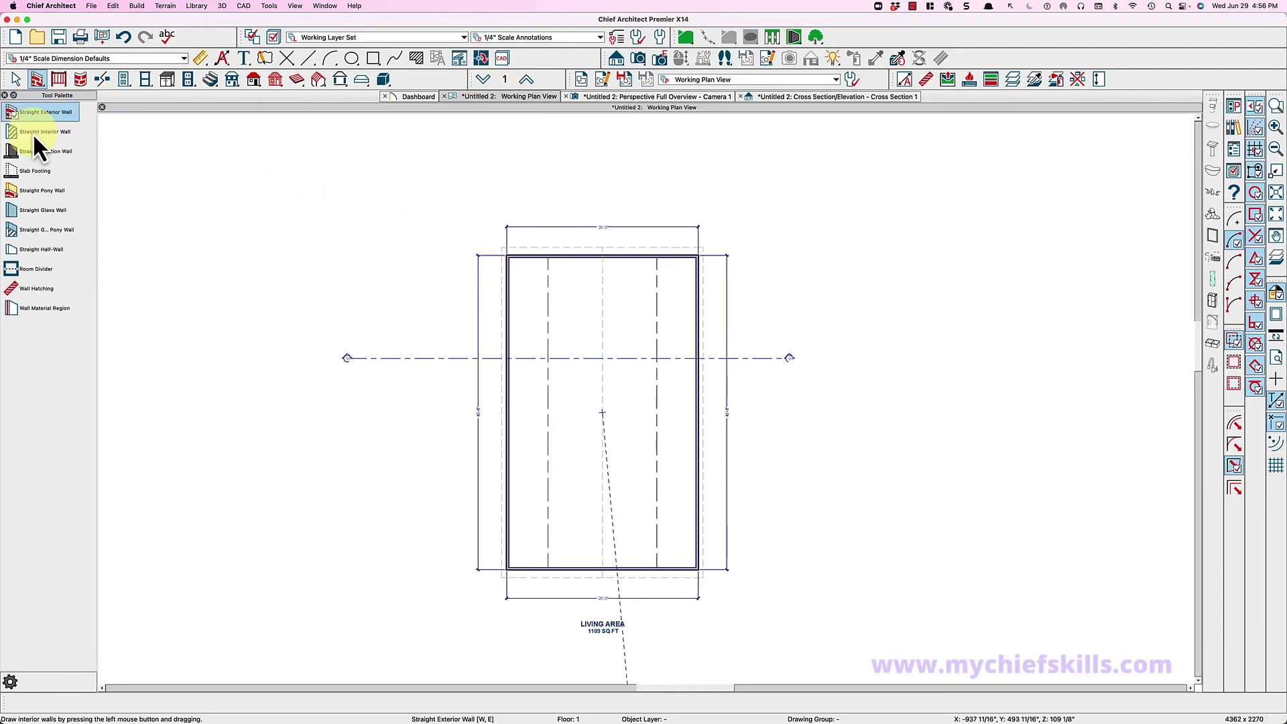
pyautogui.click(41, 132)
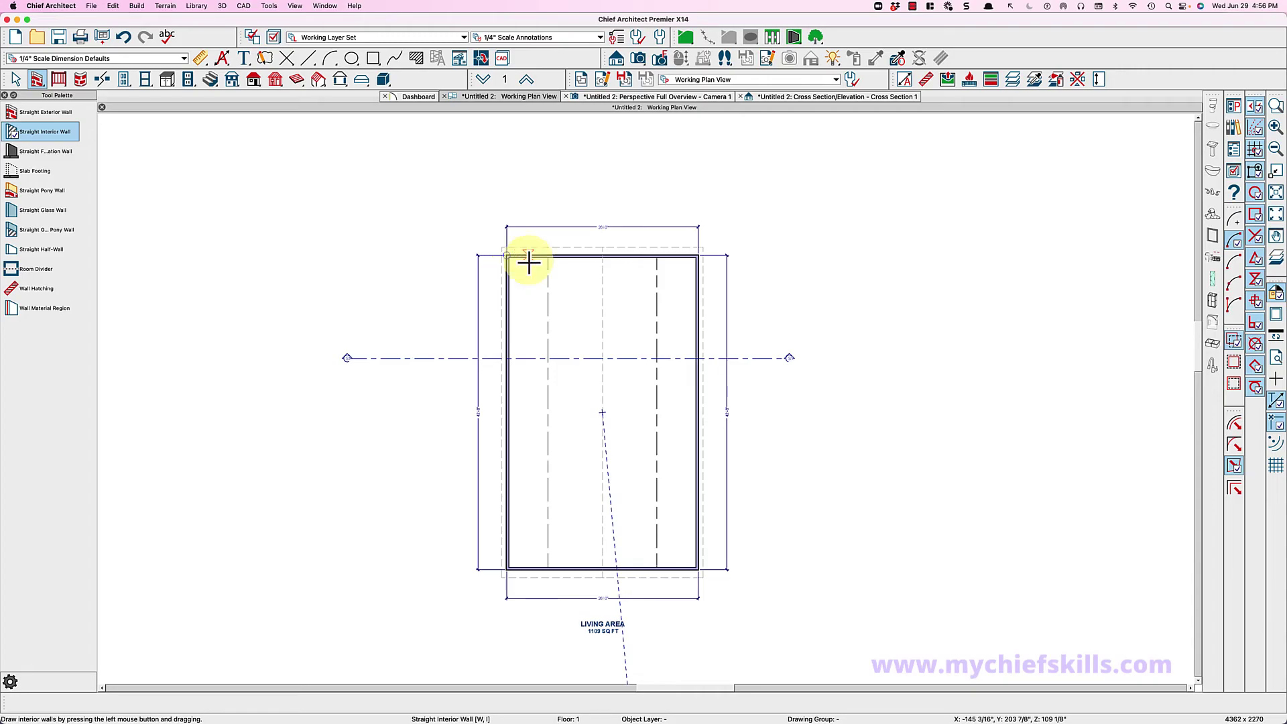
pyautogui.moveTo(532, 264); pyautogui.dragTo(539, 579)
pyautogui.press('space')
pyautogui.click(449, 356)
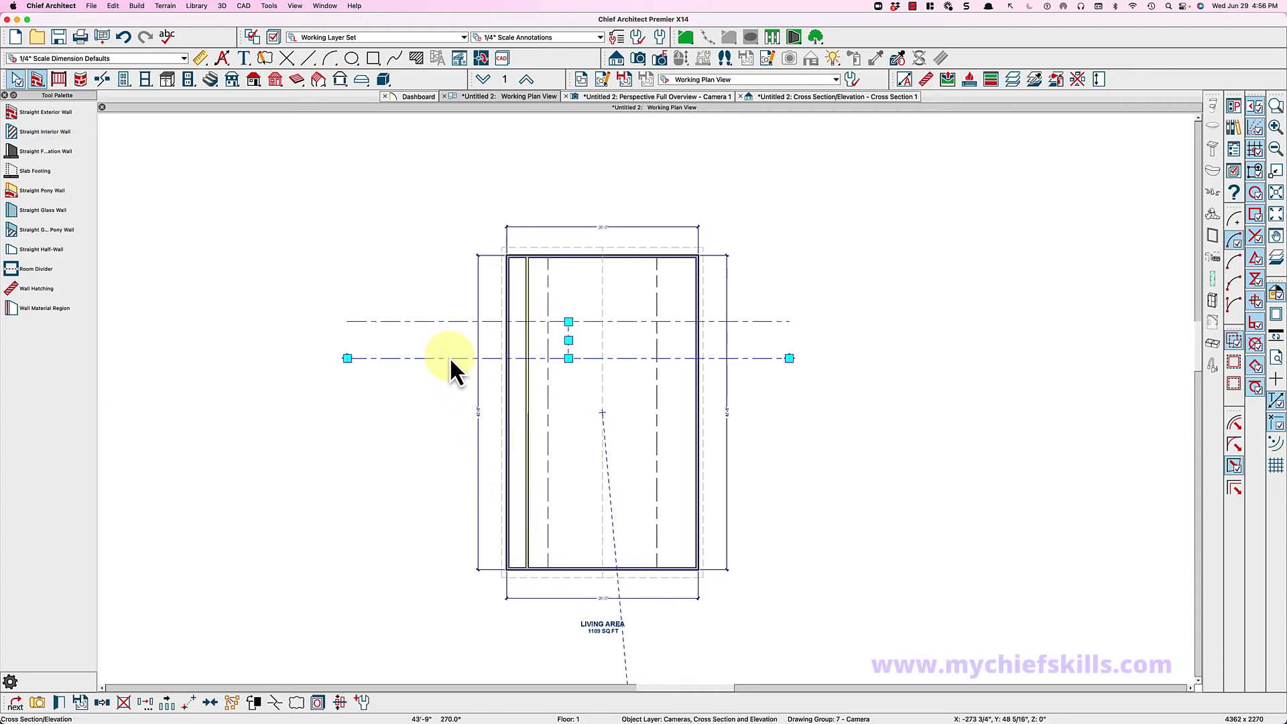
pyautogui.press('super+e')
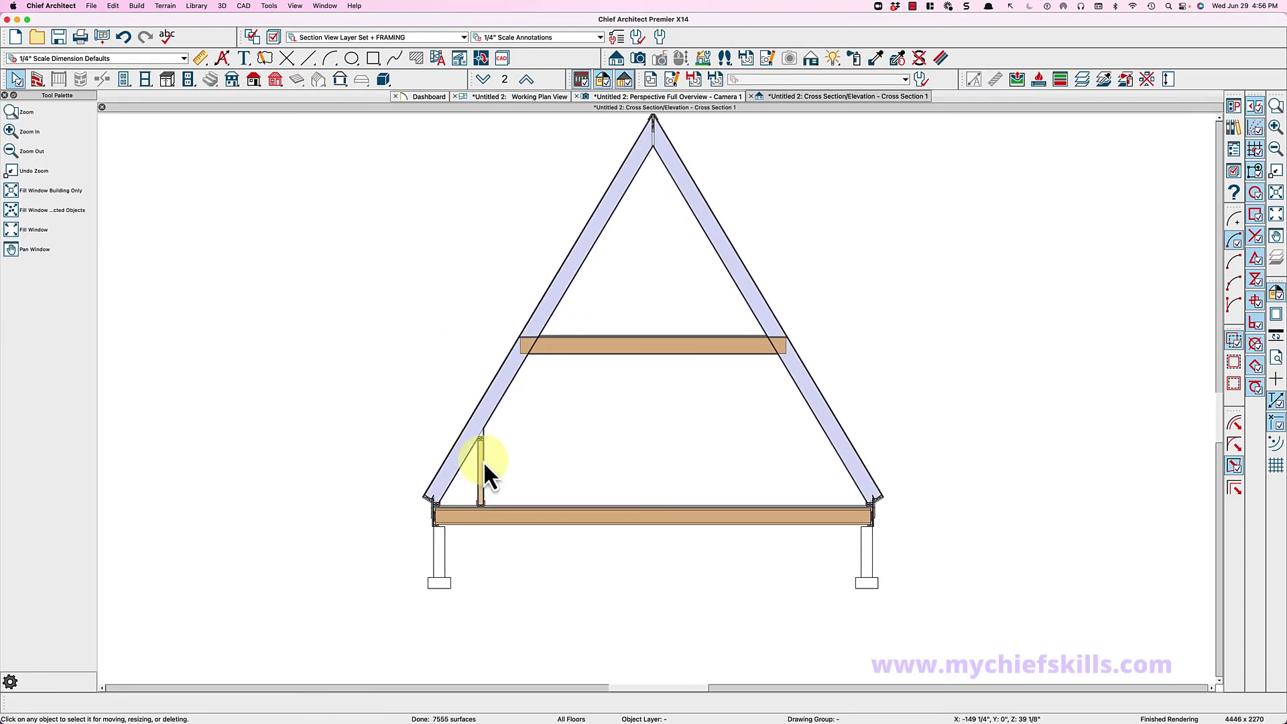
pyautogui.scroll(3, 484, 462)
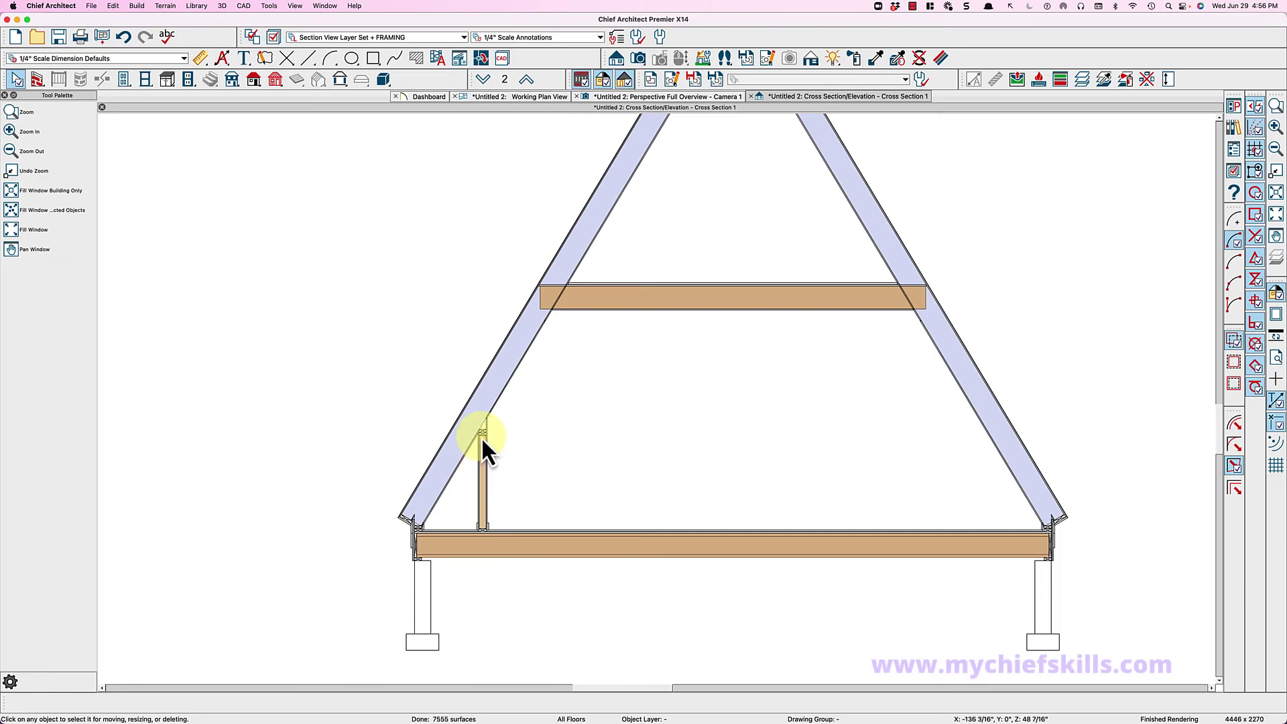
pyautogui.scroll(-1, 481, 437)
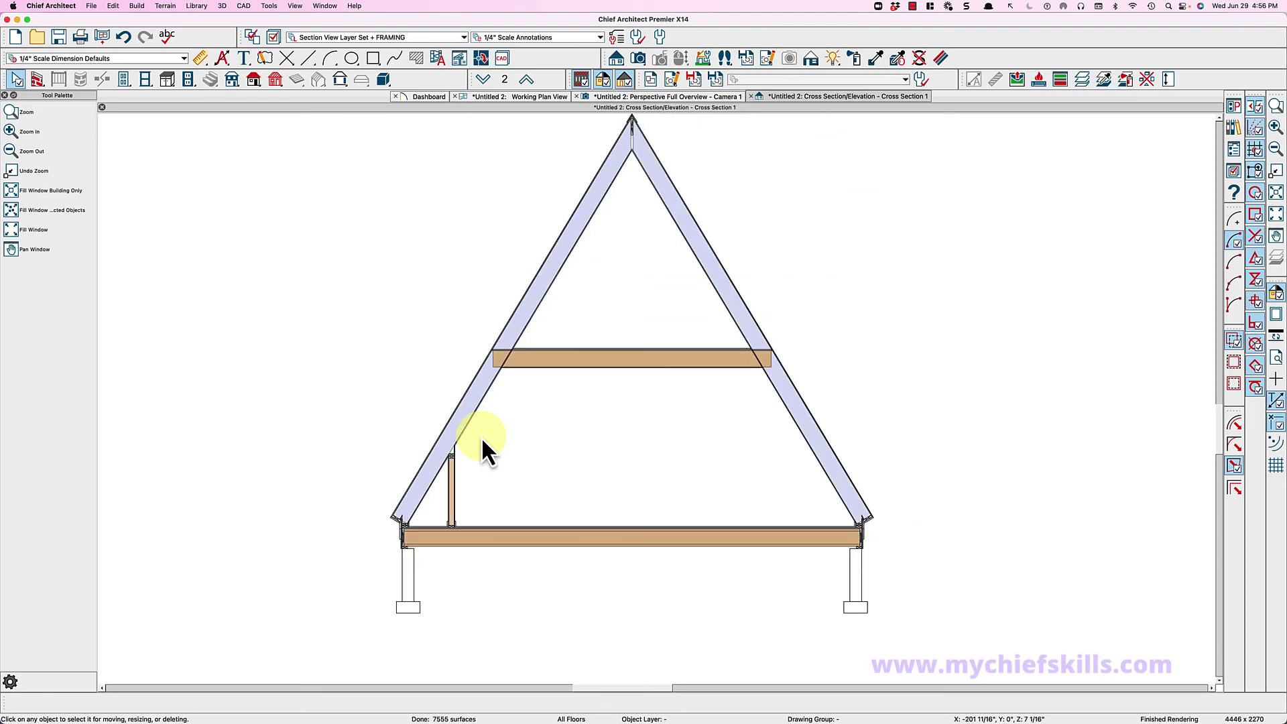